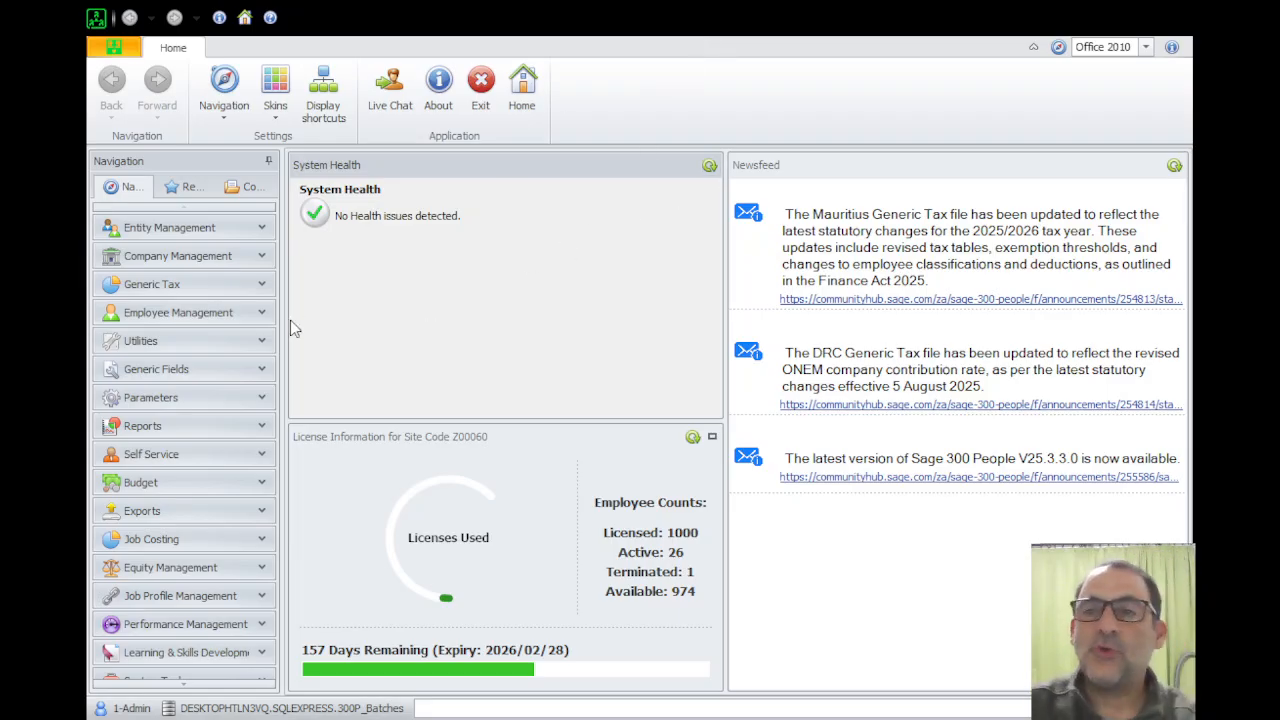
# Open the first employee's record from the list of employees.
pyautogui.click(258, 313)
pyautogui.click(155, 359)
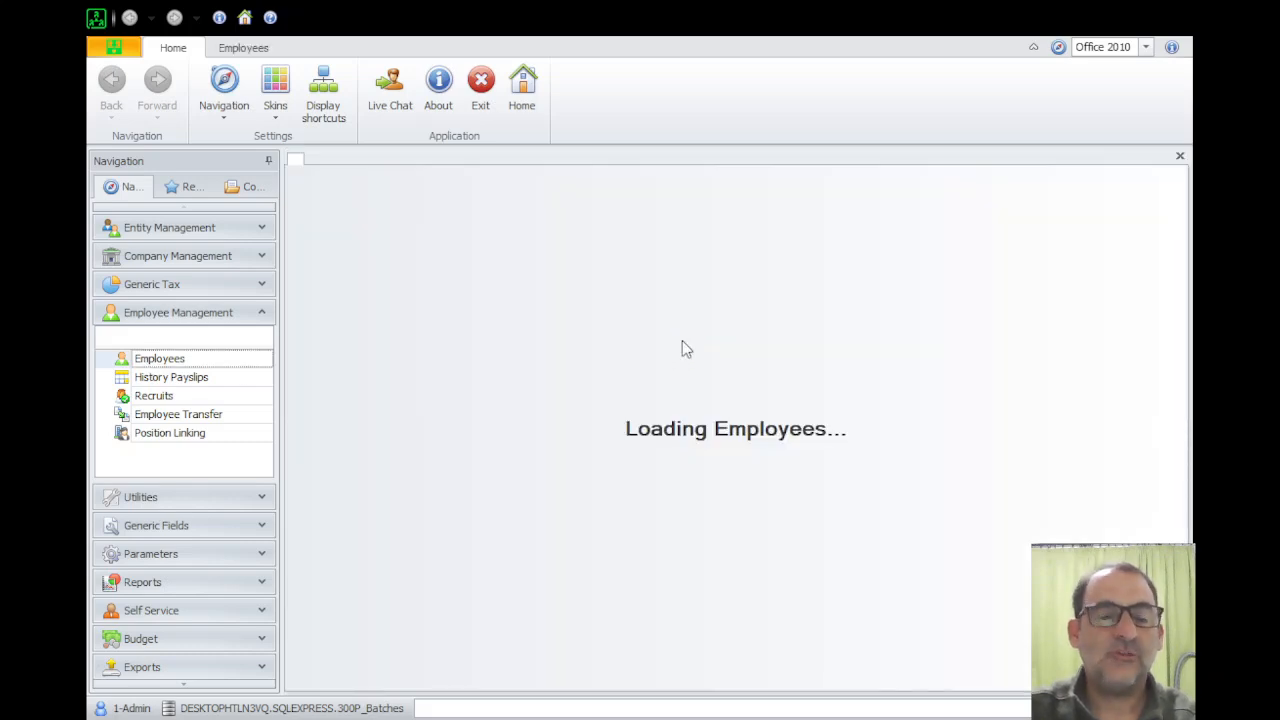
pyautogui.click(370, 432)
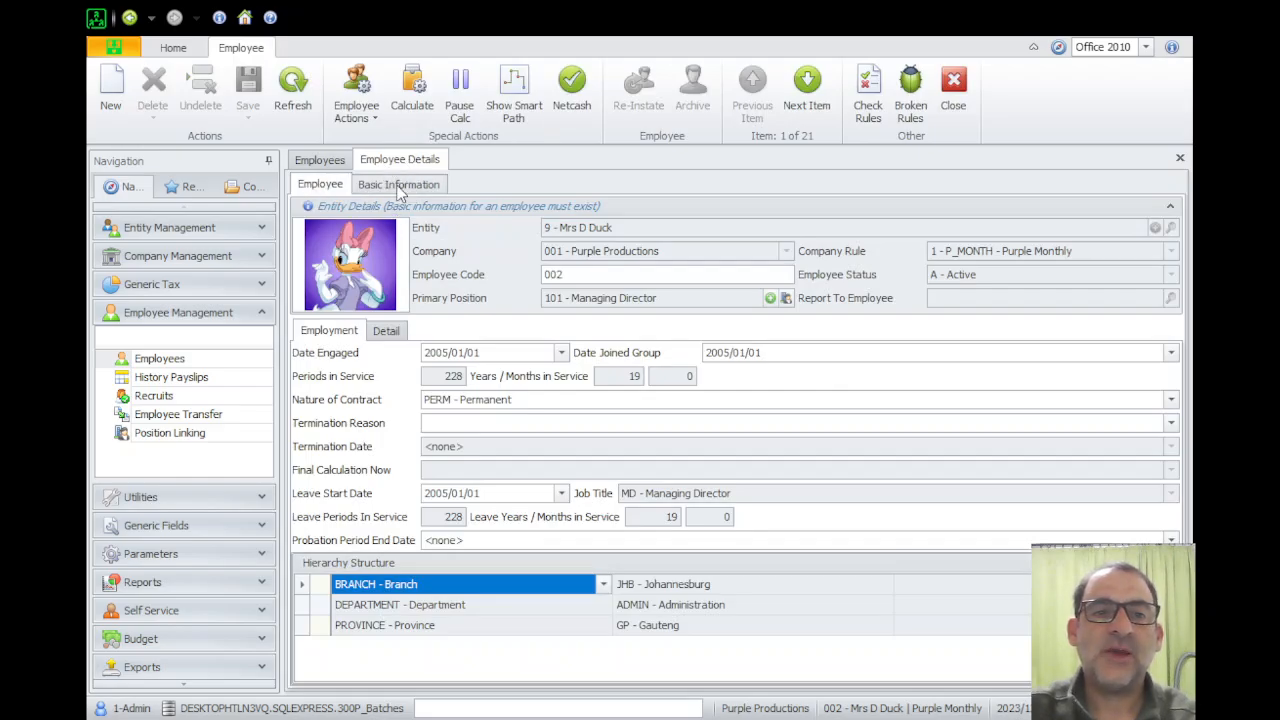
# Display the bank details within the employee's basic information and look through the existing accounts.
pyautogui.click(397, 184)
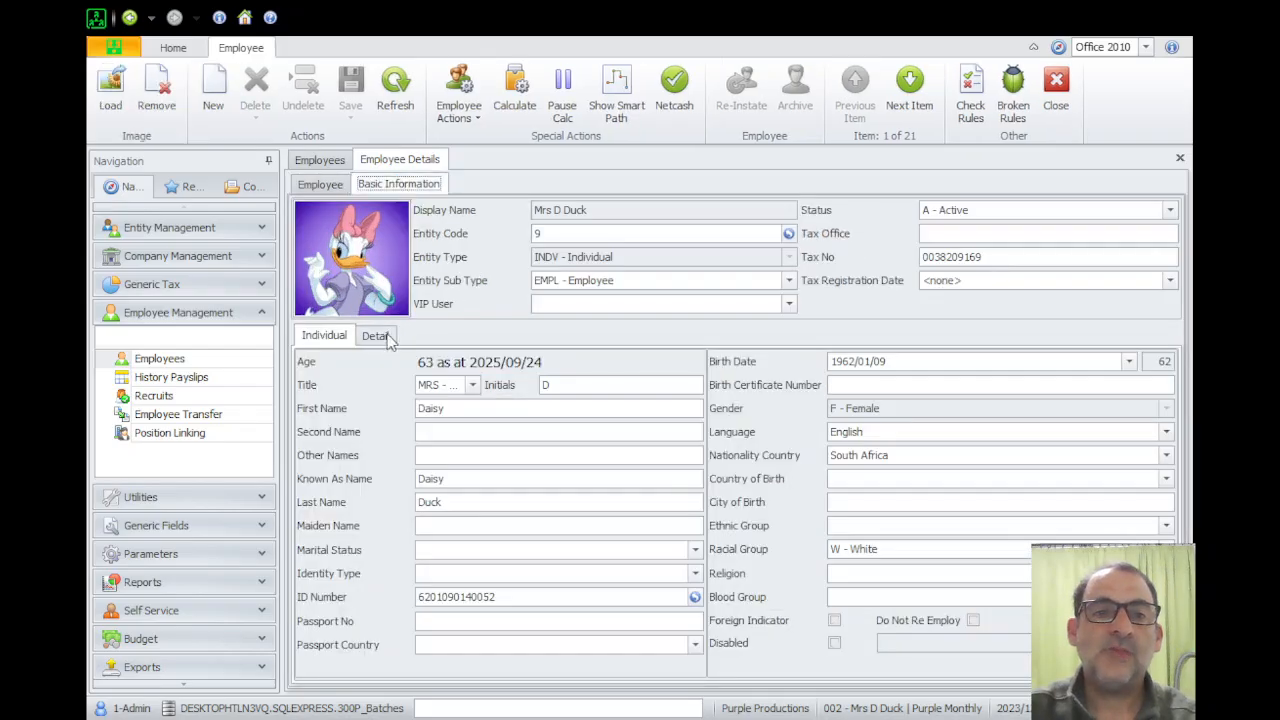
pyautogui.click(388, 338)
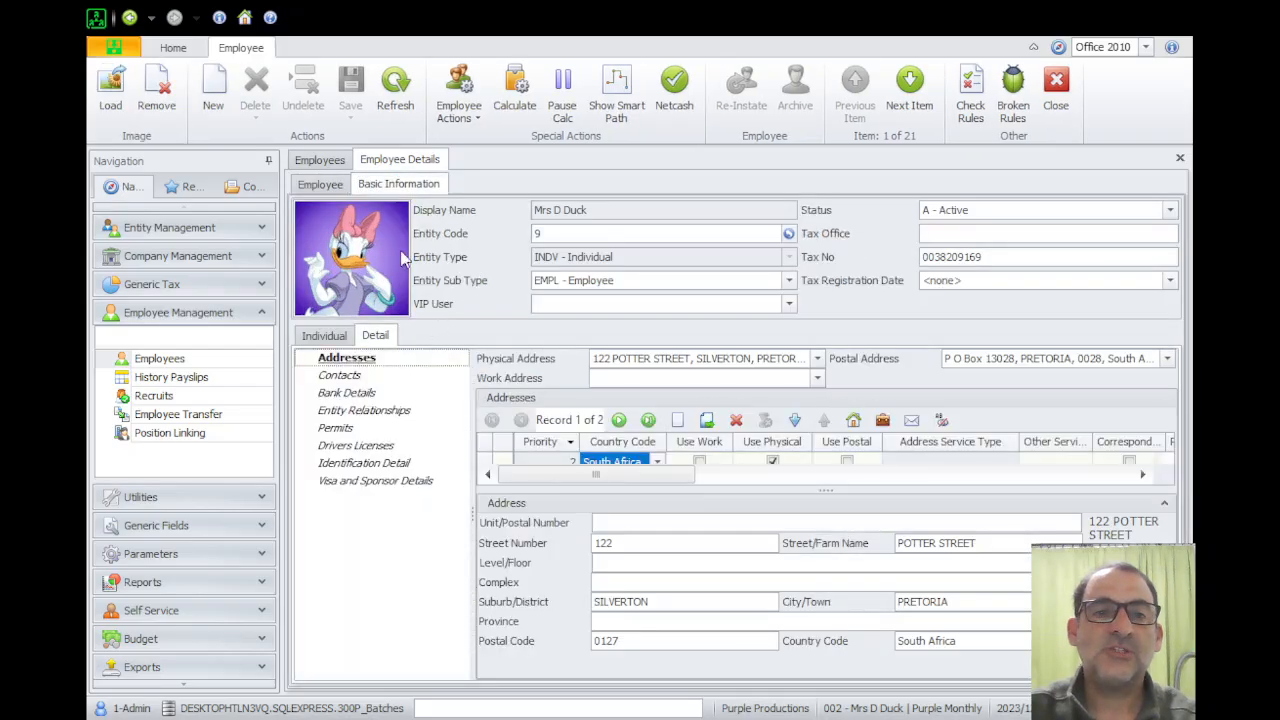
pyautogui.click(418, 396)
pyautogui.click(497, 460)
pyautogui.click(510, 477)
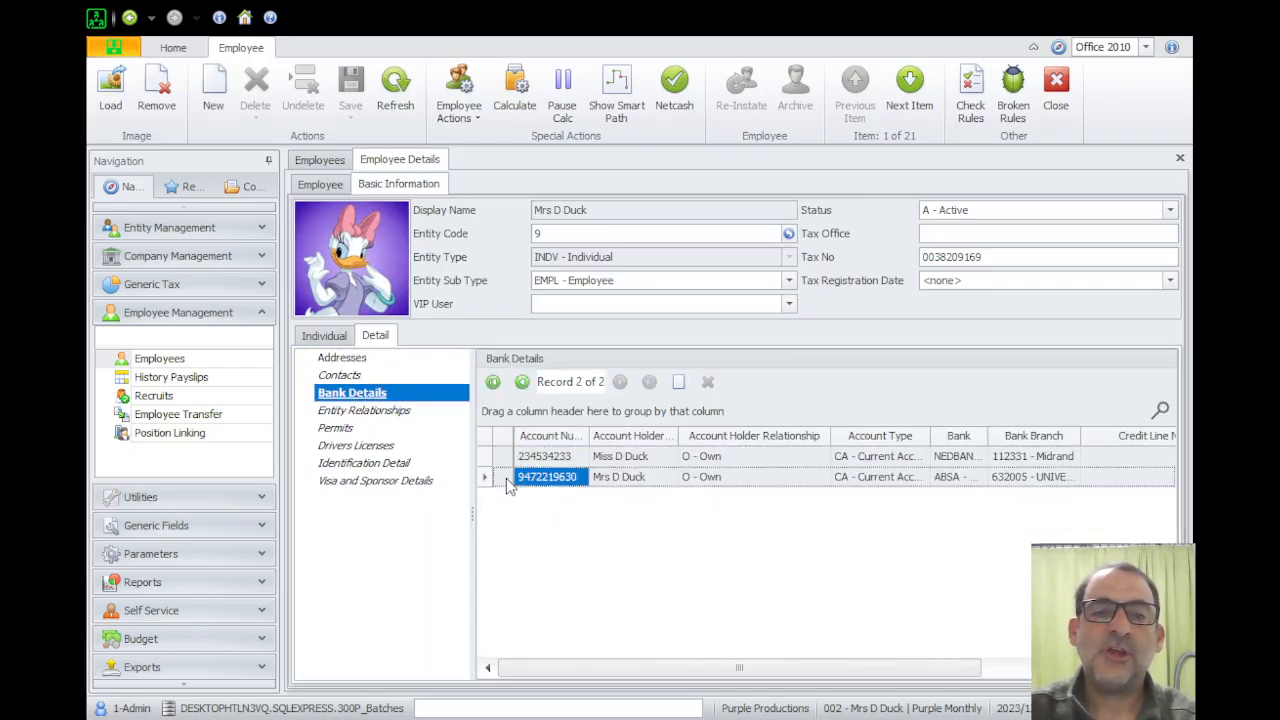
# Add a new bank detail record for the employee and enter its account number.
pyautogui.click(678, 381)
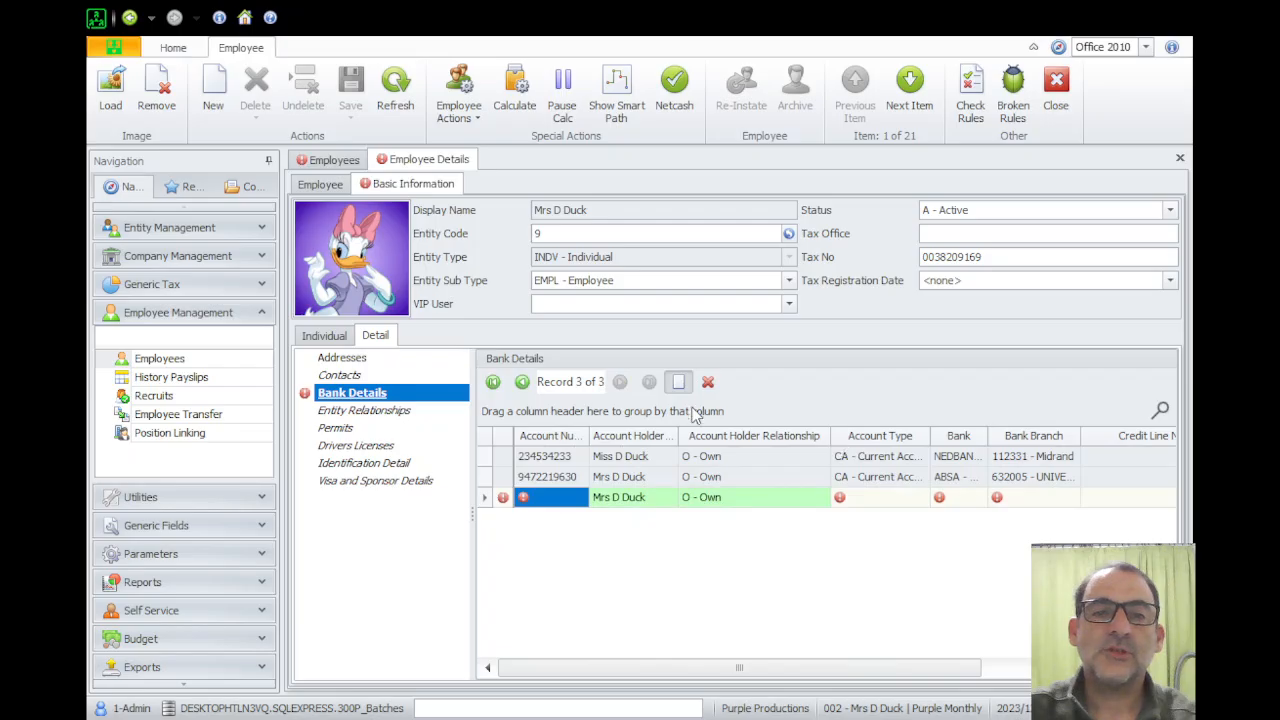
pyautogui.click(583, 490)
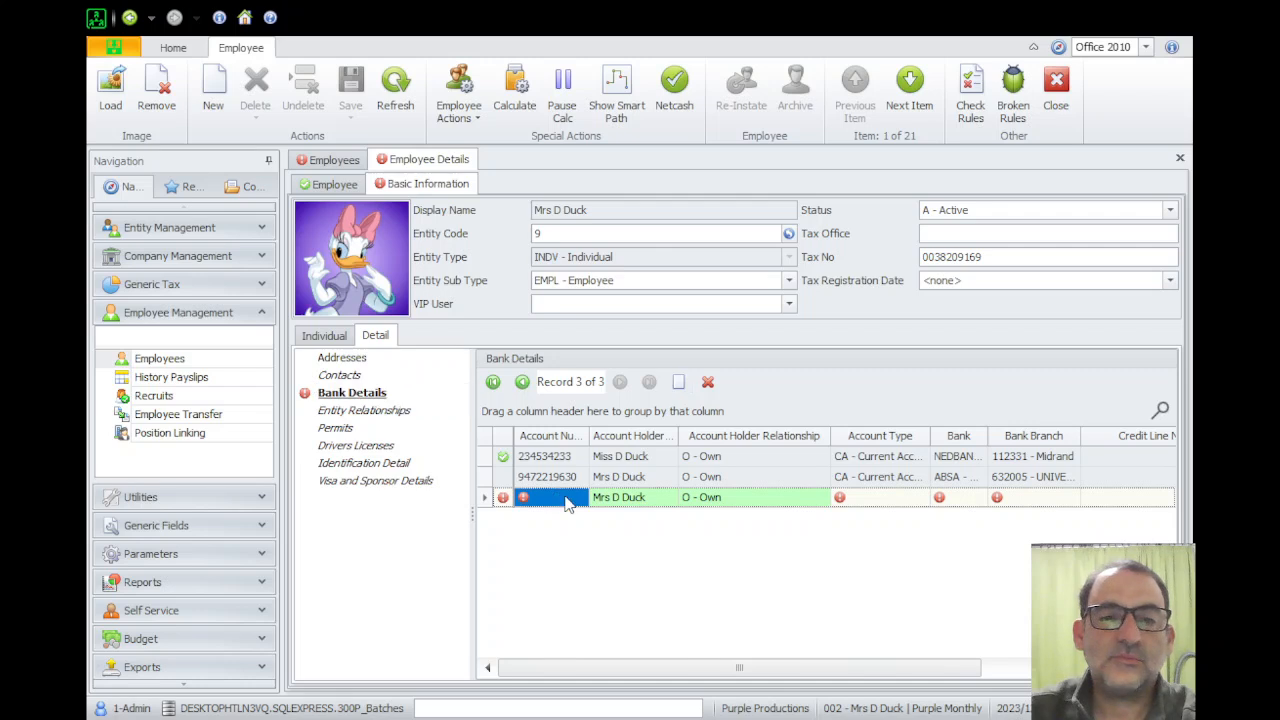
pyautogui.click(565, 497)
pyautogui.write('111111111')
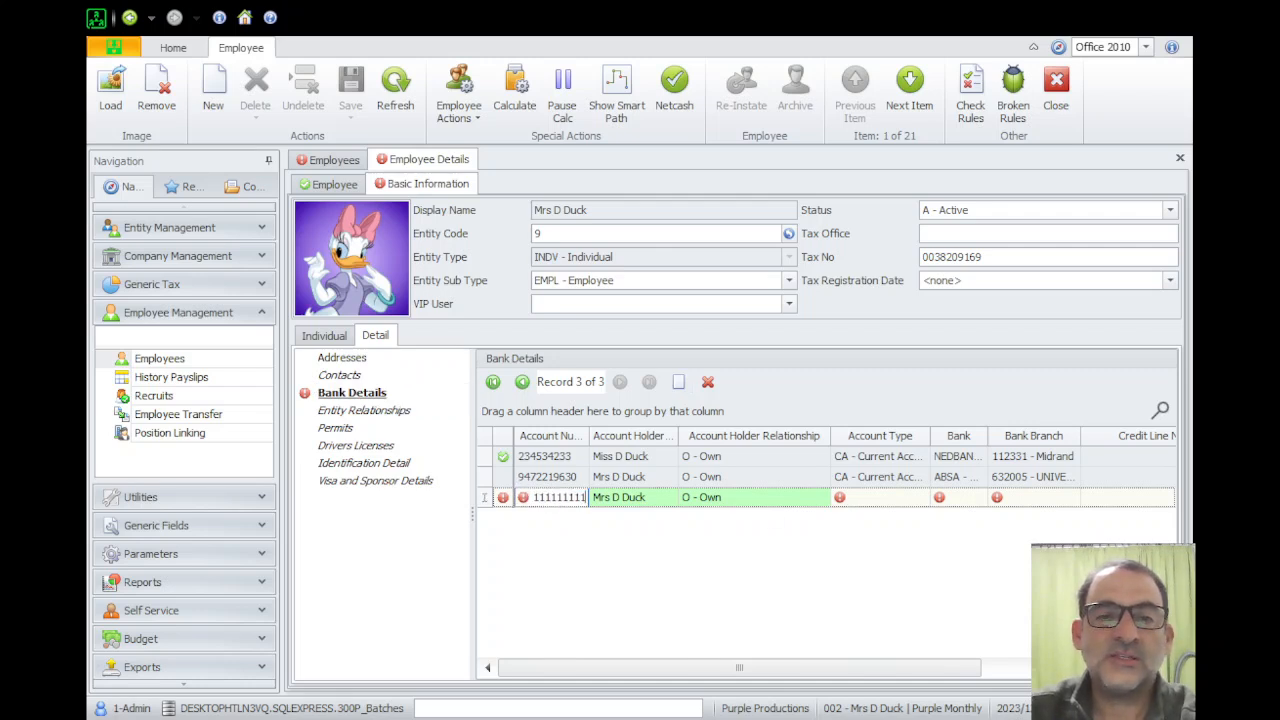
# Set the new bank record's account type to CA - Current Account, its bank to ABSA and its branch to 632005.
pyautogui.click(853, 503)
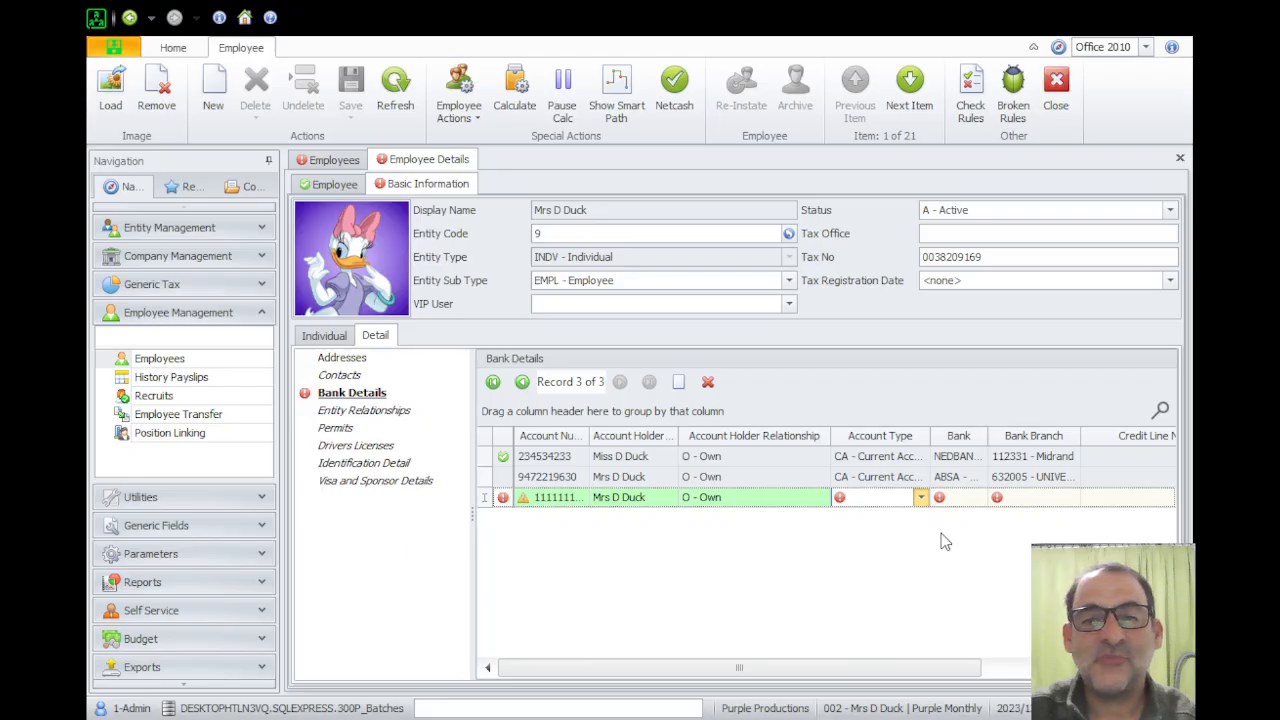
pyautogui.write('c')
pyautogui.click(953, 499)
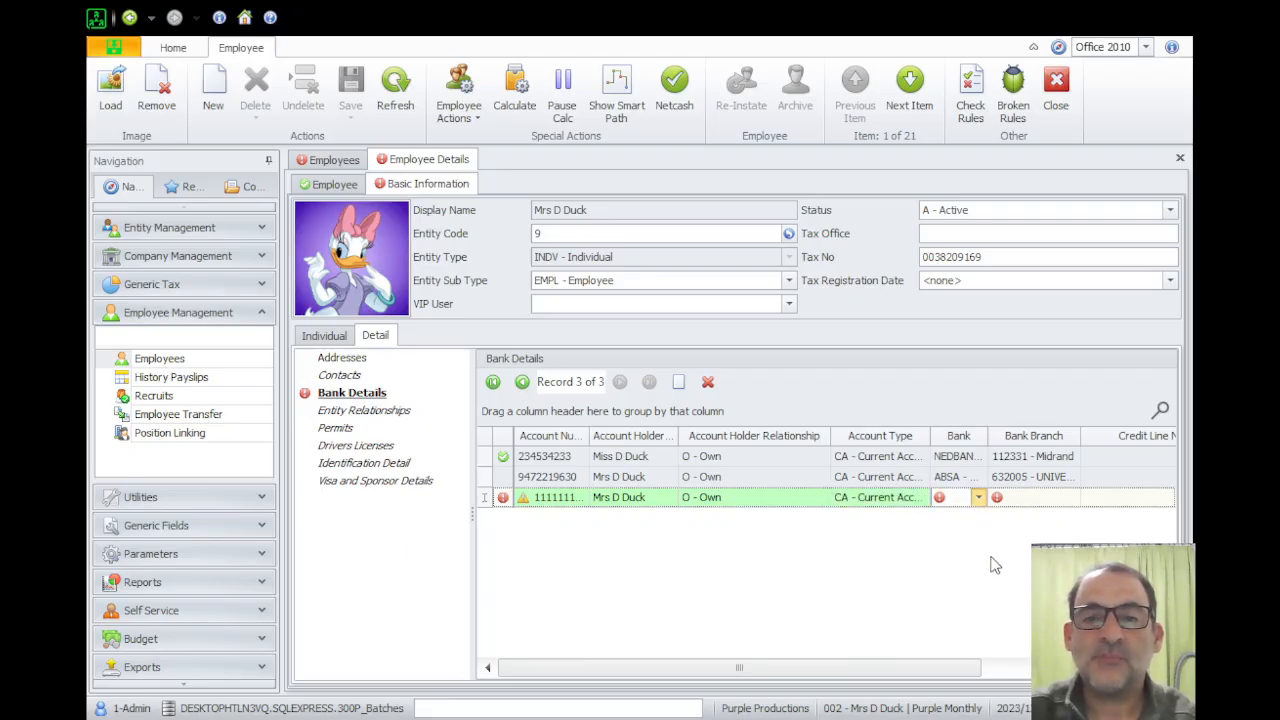
pyautogui.write('a')
pyautogui.press('Tab')
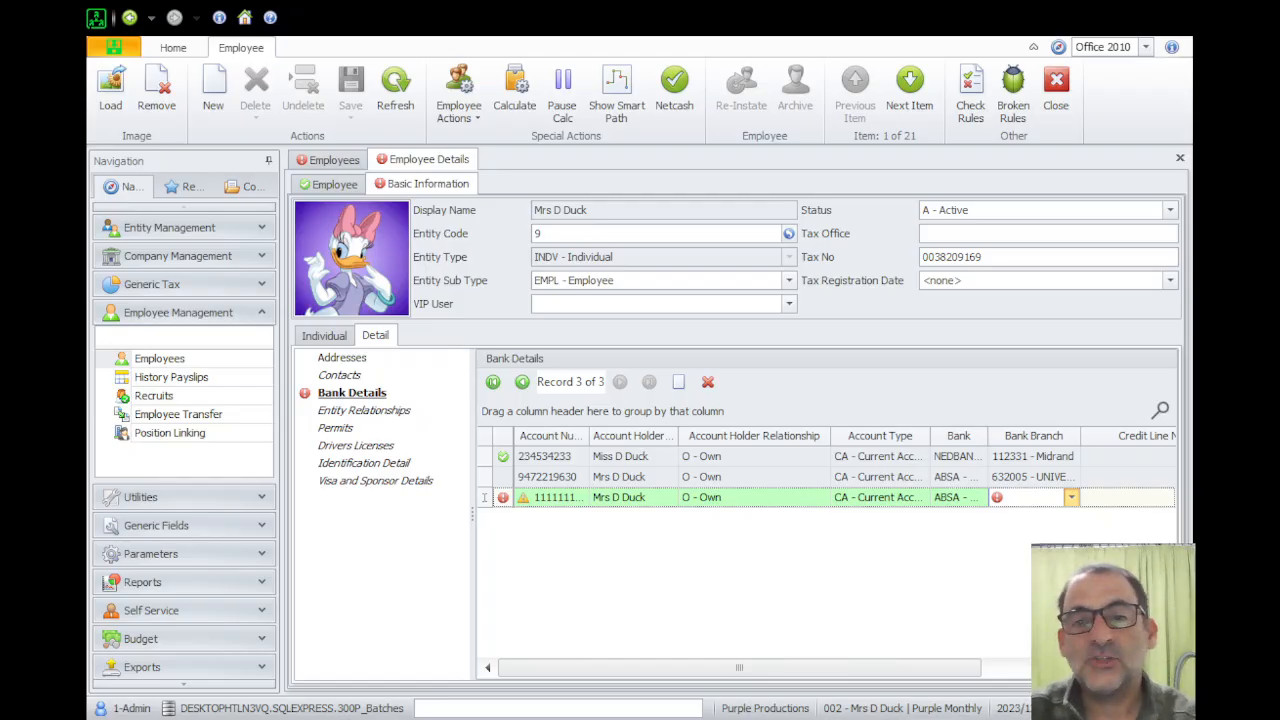
pyautogui.click(1041, 543)
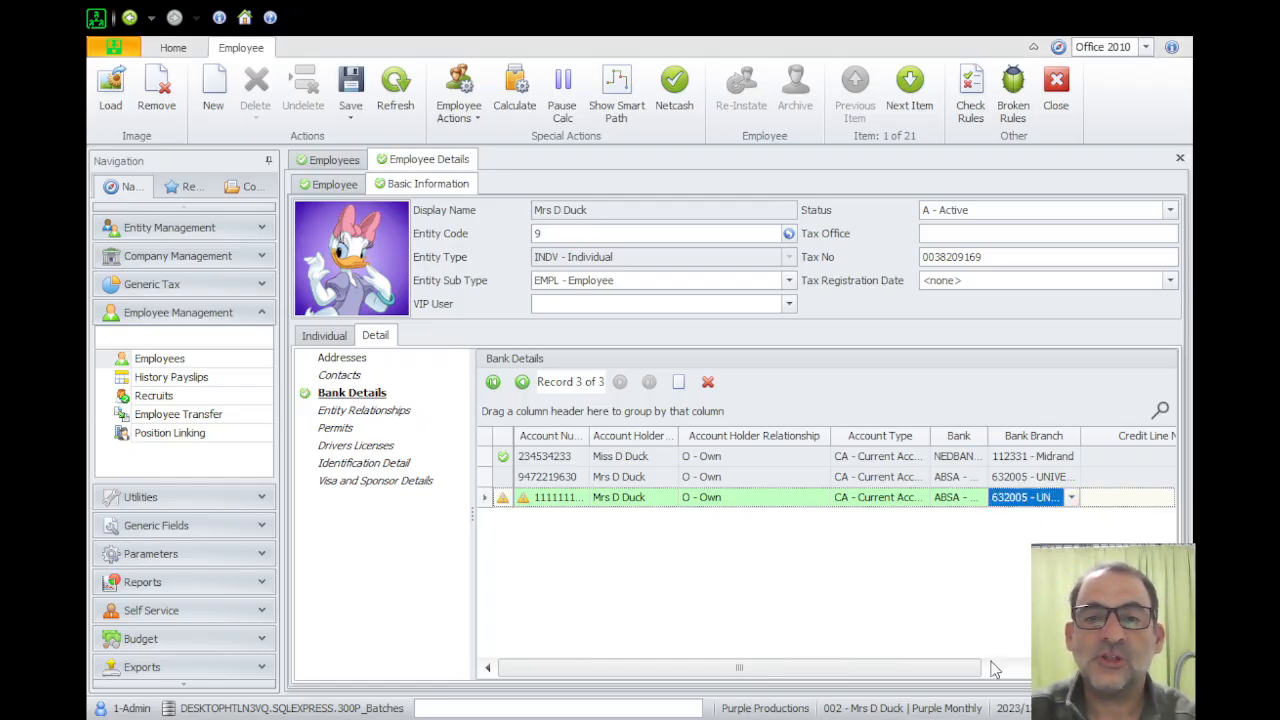
# Make the new bank account the employee's default and save the record.
pyautogui.moveTo(963, 671); pyautogui.dragTo(1137, 671)
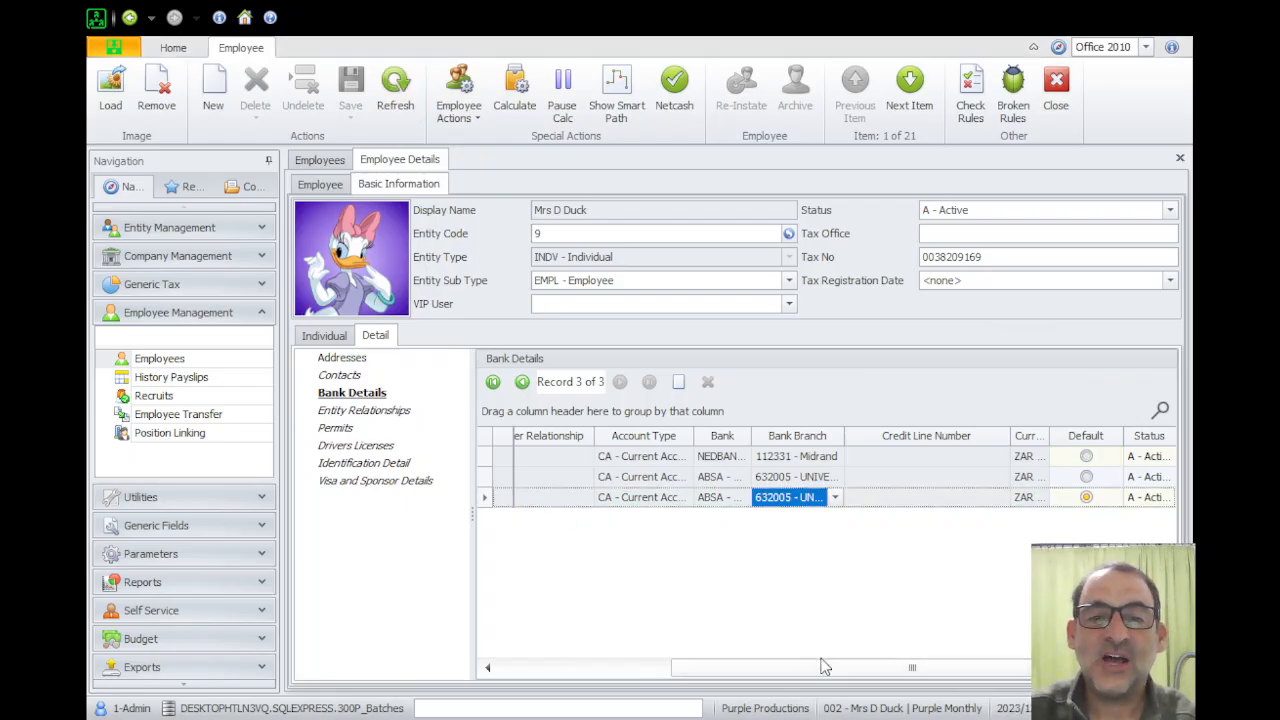
pyautogui.moveTo(820, 665); pyautogui.dragTo(529, 663)
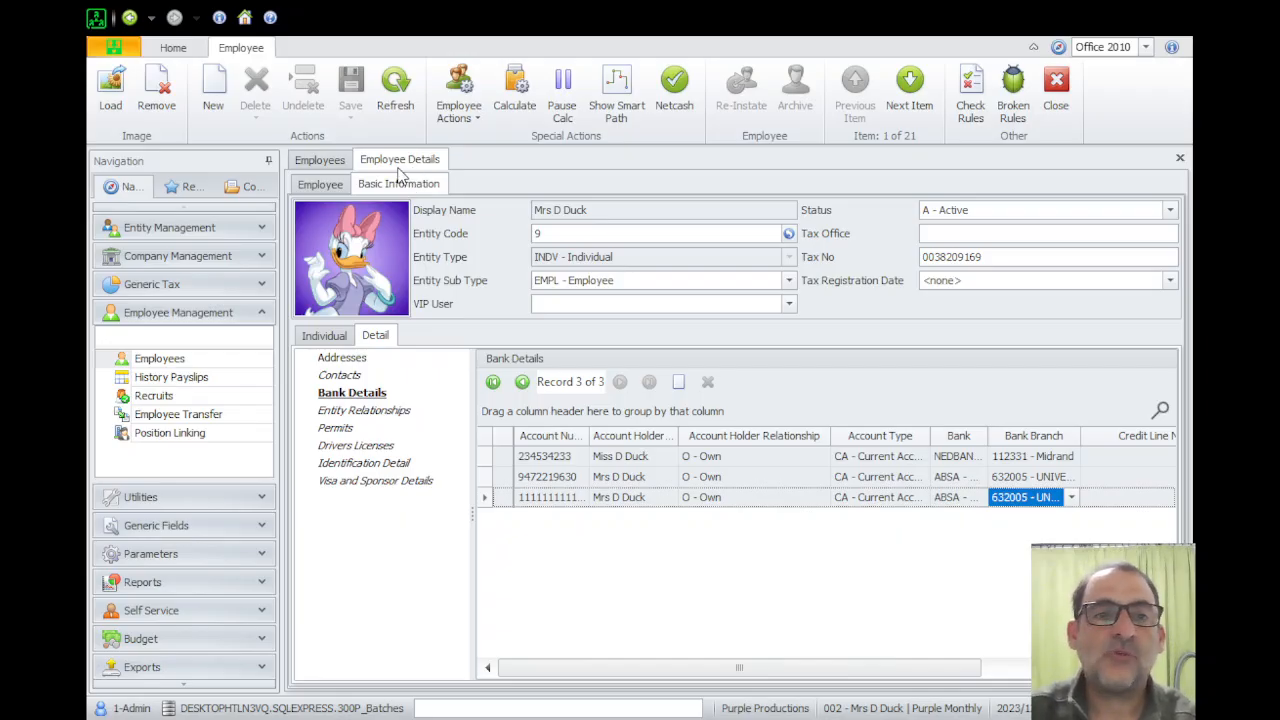
# Review the employee's payslip definition with the Payment Run Definition column widened, and close all the employee screens.
pyautogui.click(506, 170)
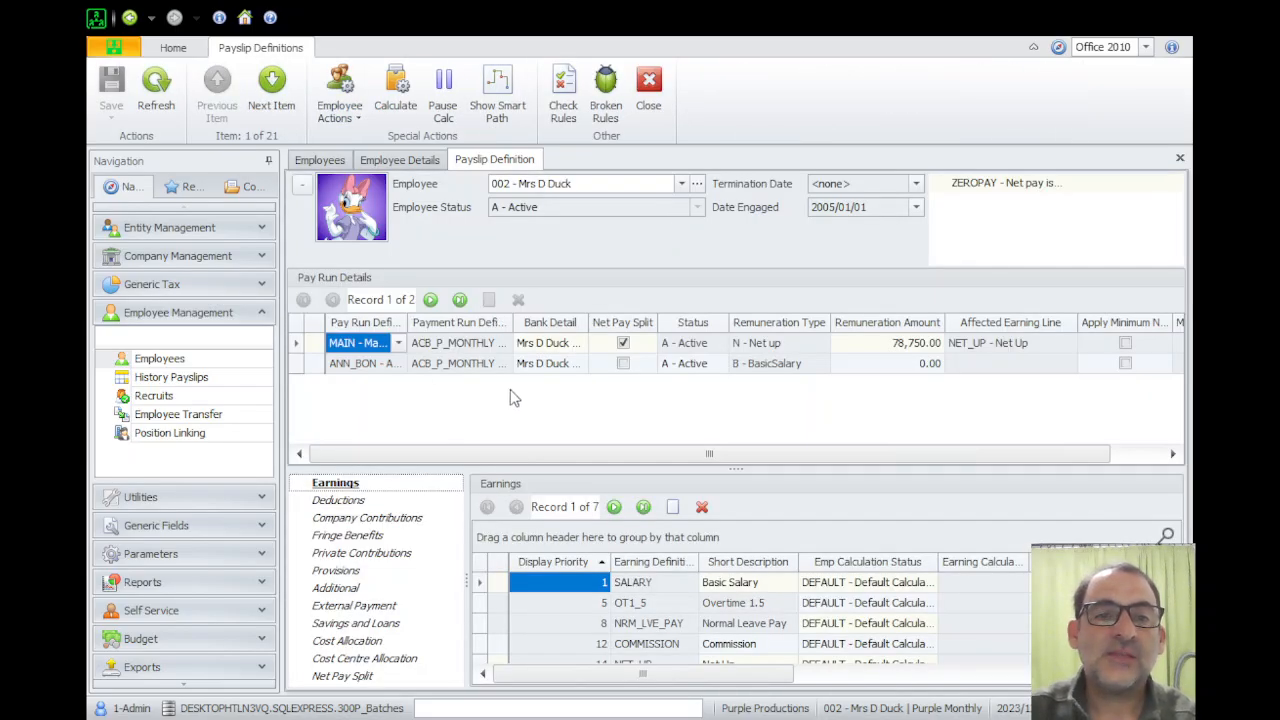
pyautogui.moveTo(510, 322); pyautogui.dragTo(613, 330)
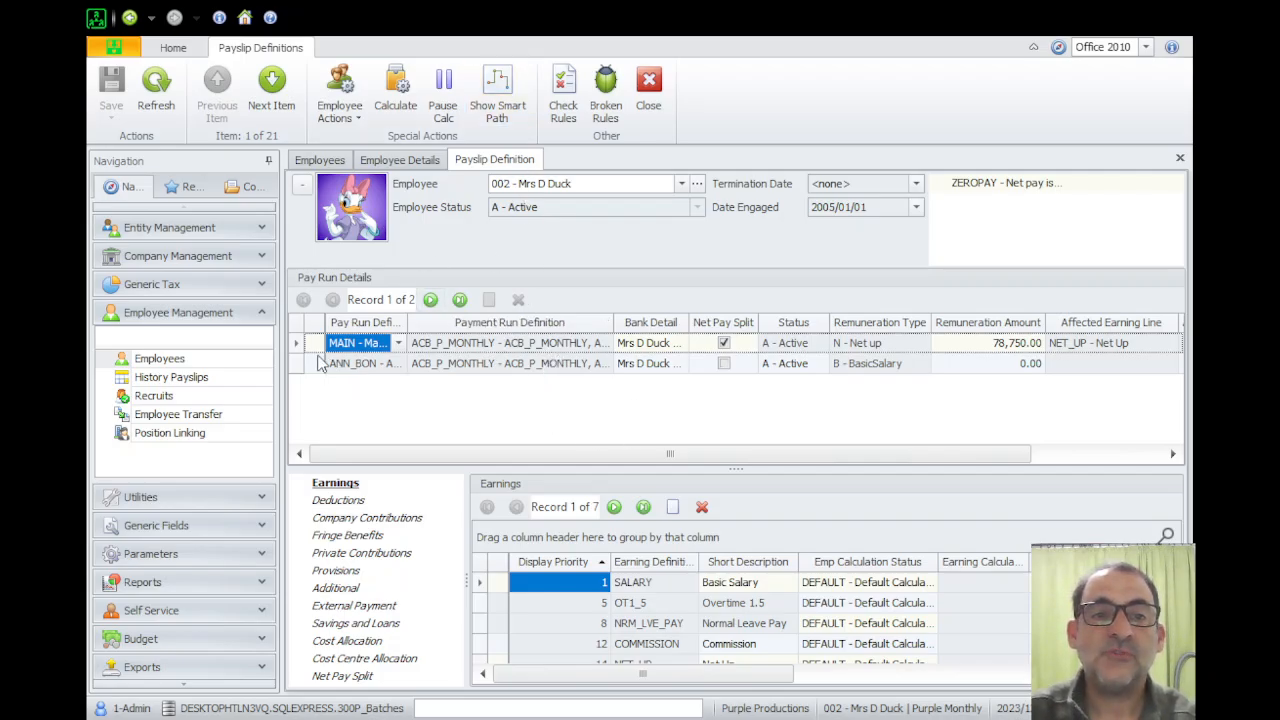
pyautogui.middleClick(513, 164)
pyautogui.middleClick(414, 163)
pyautogui.middleClick(340, 163)
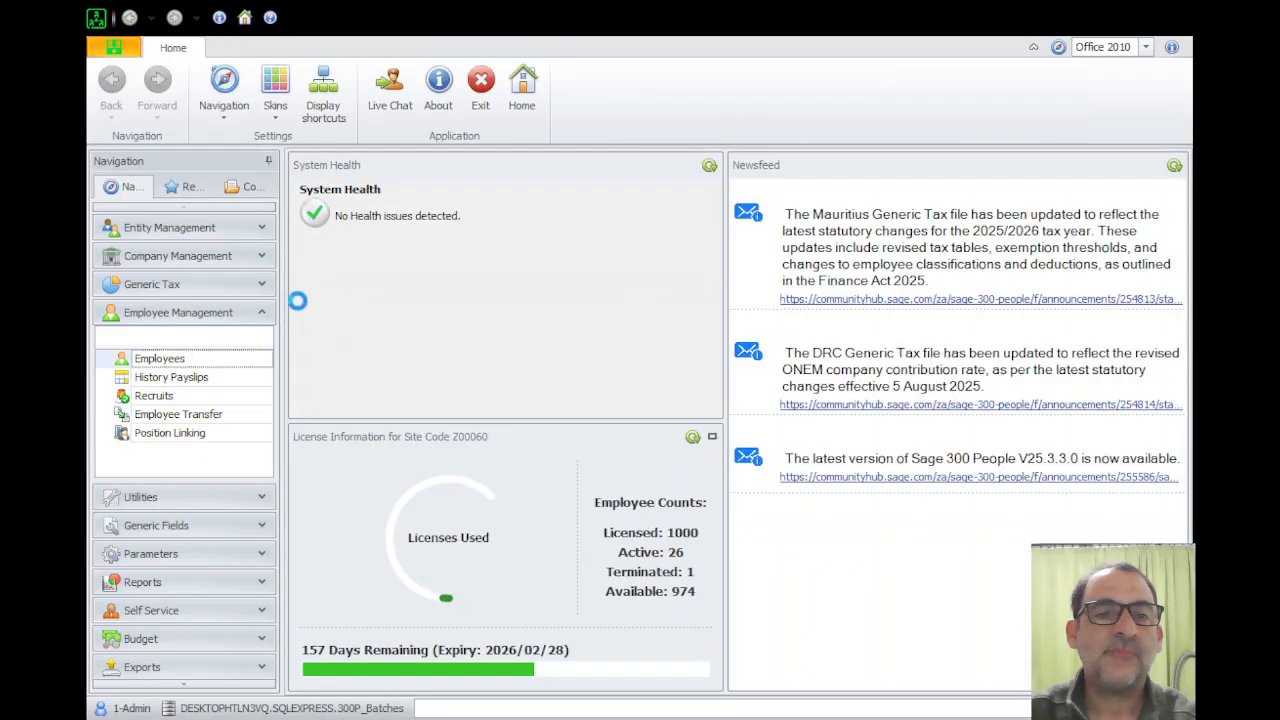
# Review the company's payment run definitions with the Code column widened, and close the list.
pyautogui.click(261, 312)
pyautogui.click(261, 256)
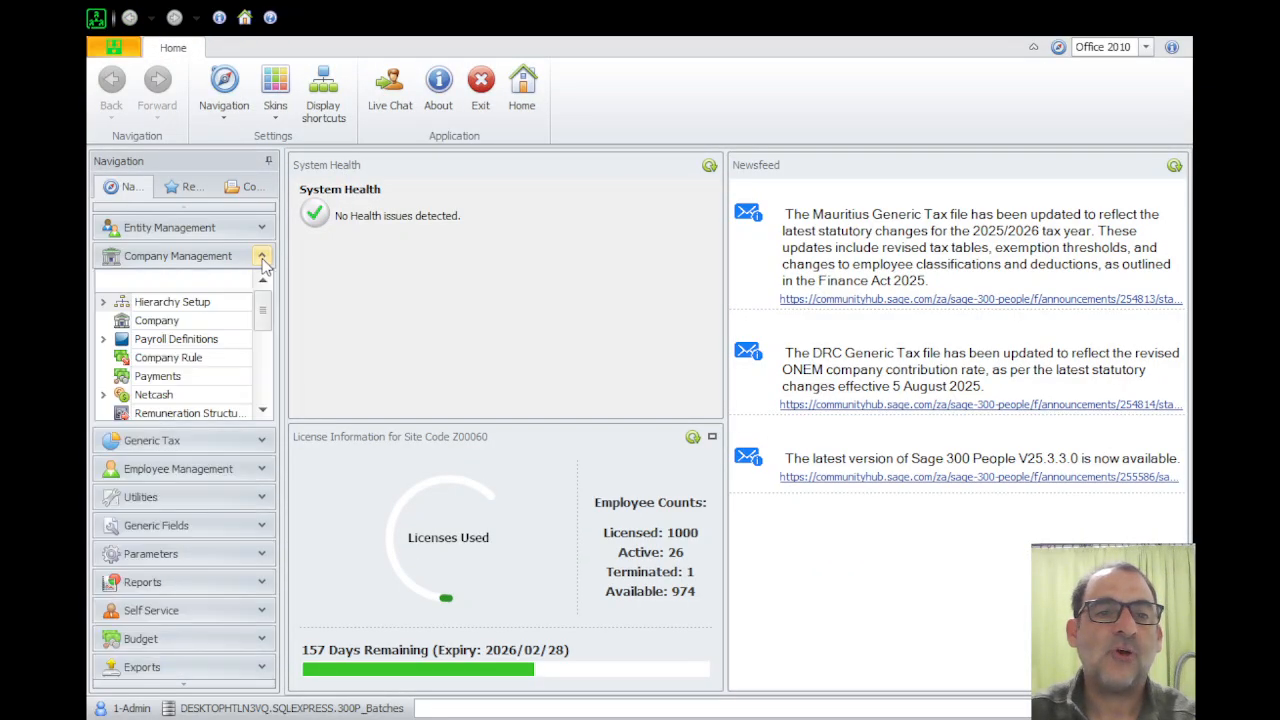
pyautogui.click(158, 376)
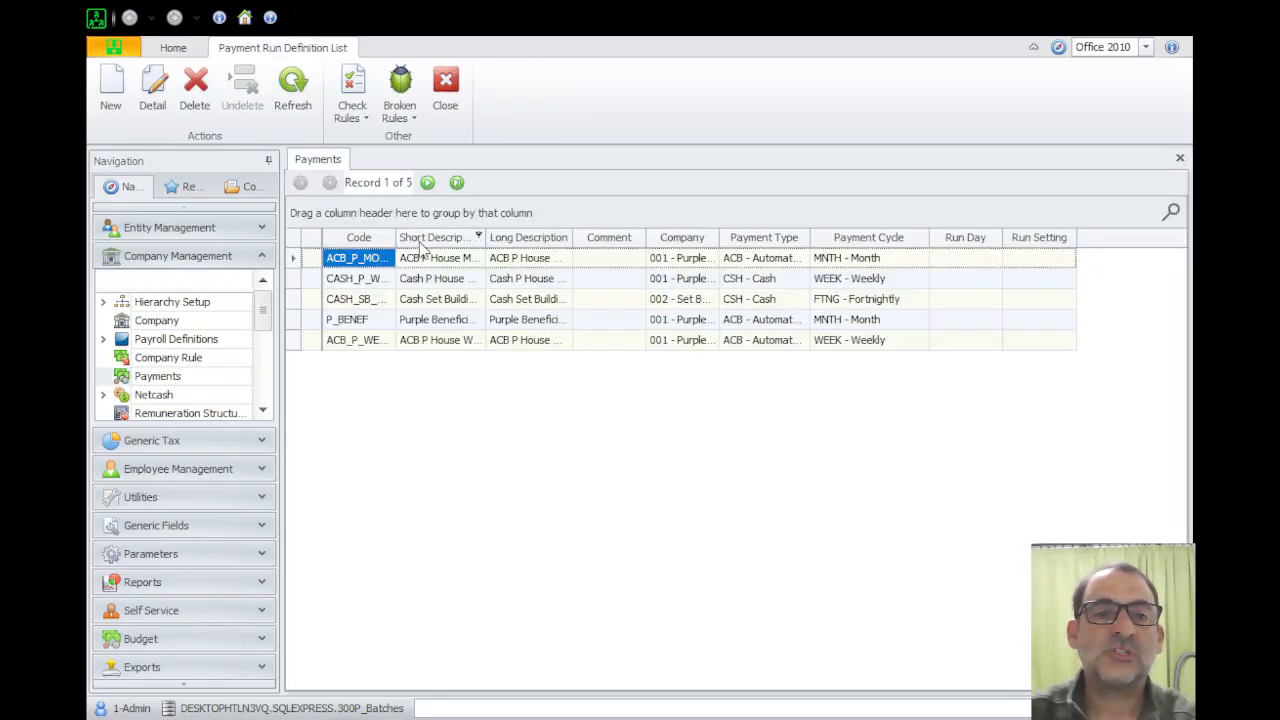
pyautogui.moveTo(396, 237); pyautogui.dragTo(537, 240)
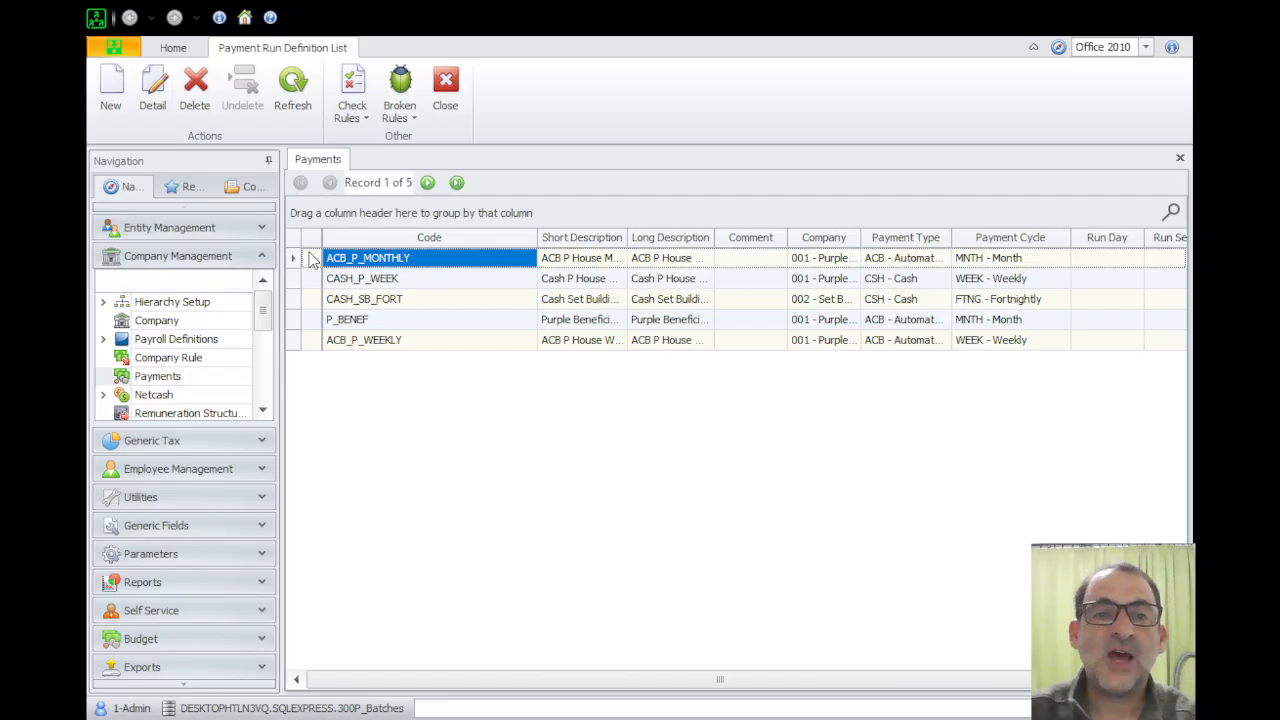
pyautogui.middleClick(324, 162)
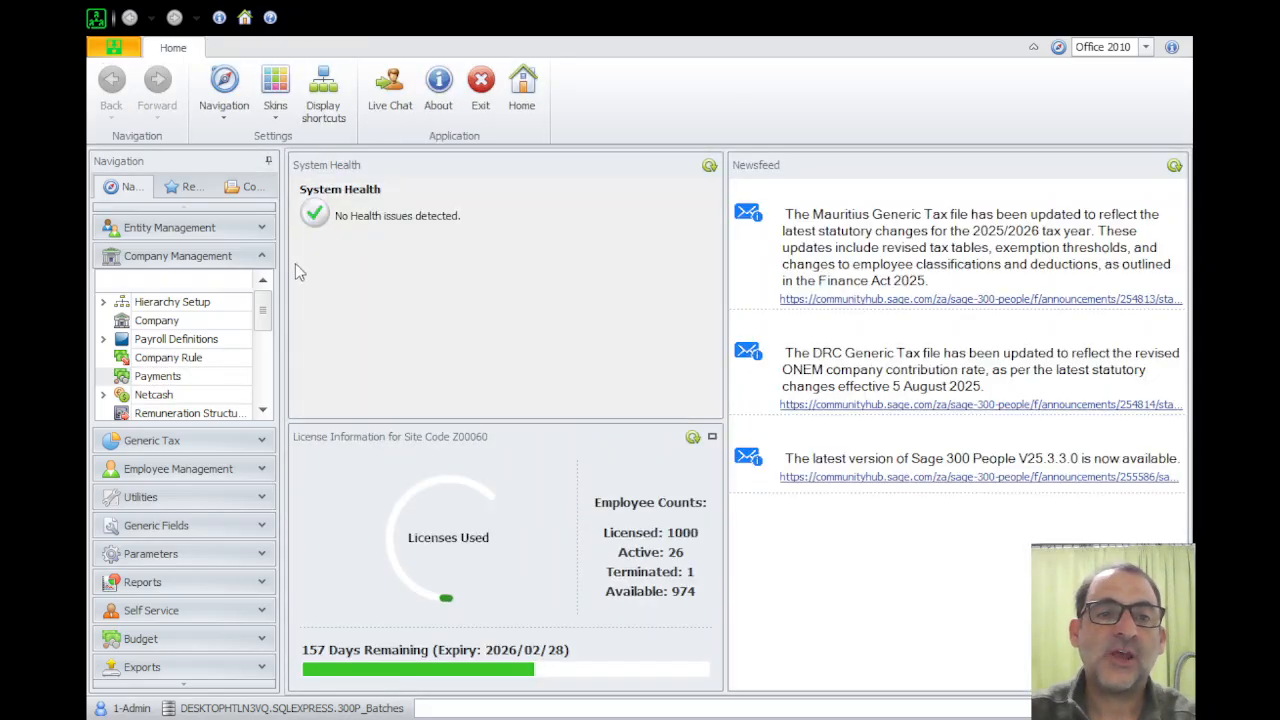
pyautogui.click(262, 256)
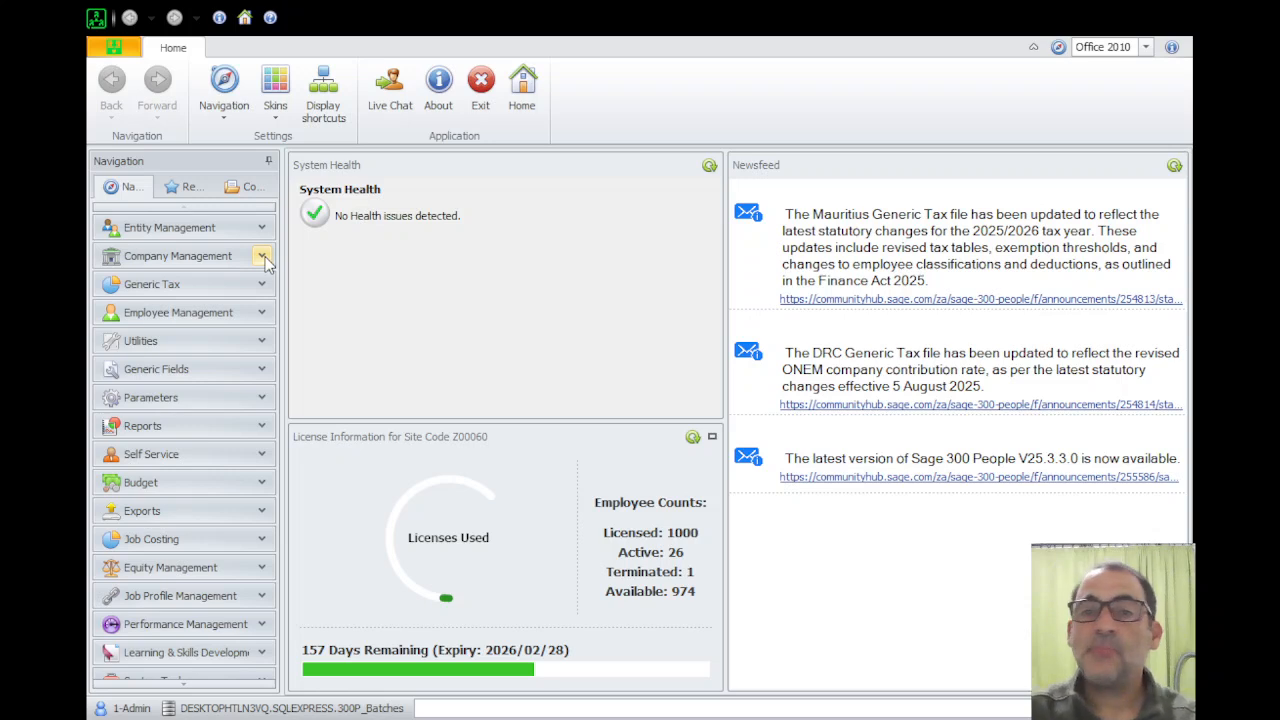
# Open the ACB_P_MONTHLY payment run definition and bring up its bank file layout definition.
pyautogui.click(263, 256)
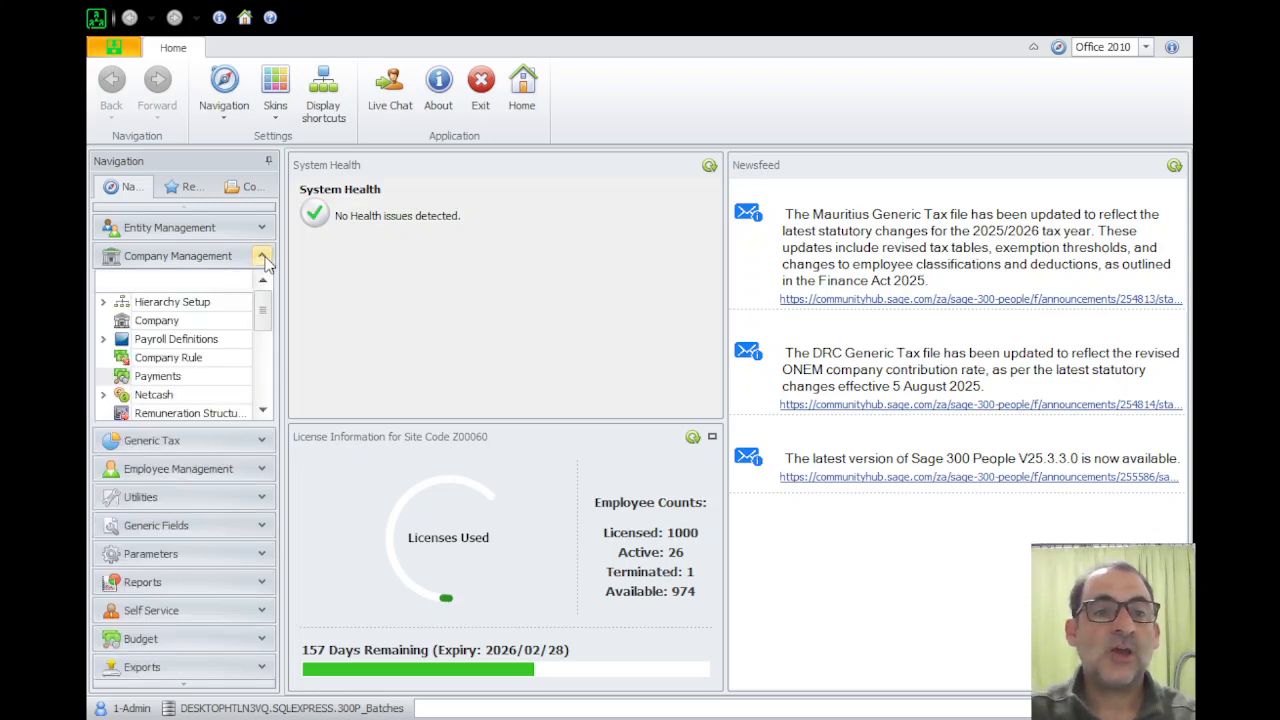
pyautogui.click(168, 380)
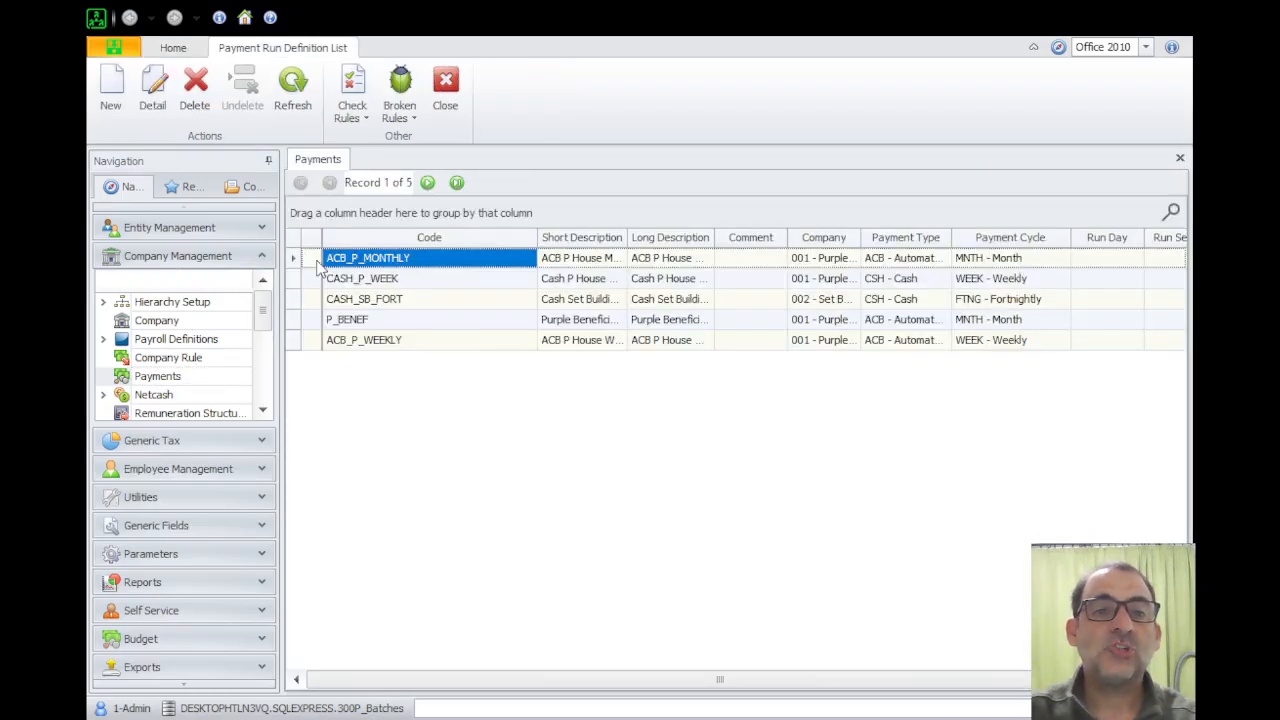
pyautogui.doubleClick(415, 259)
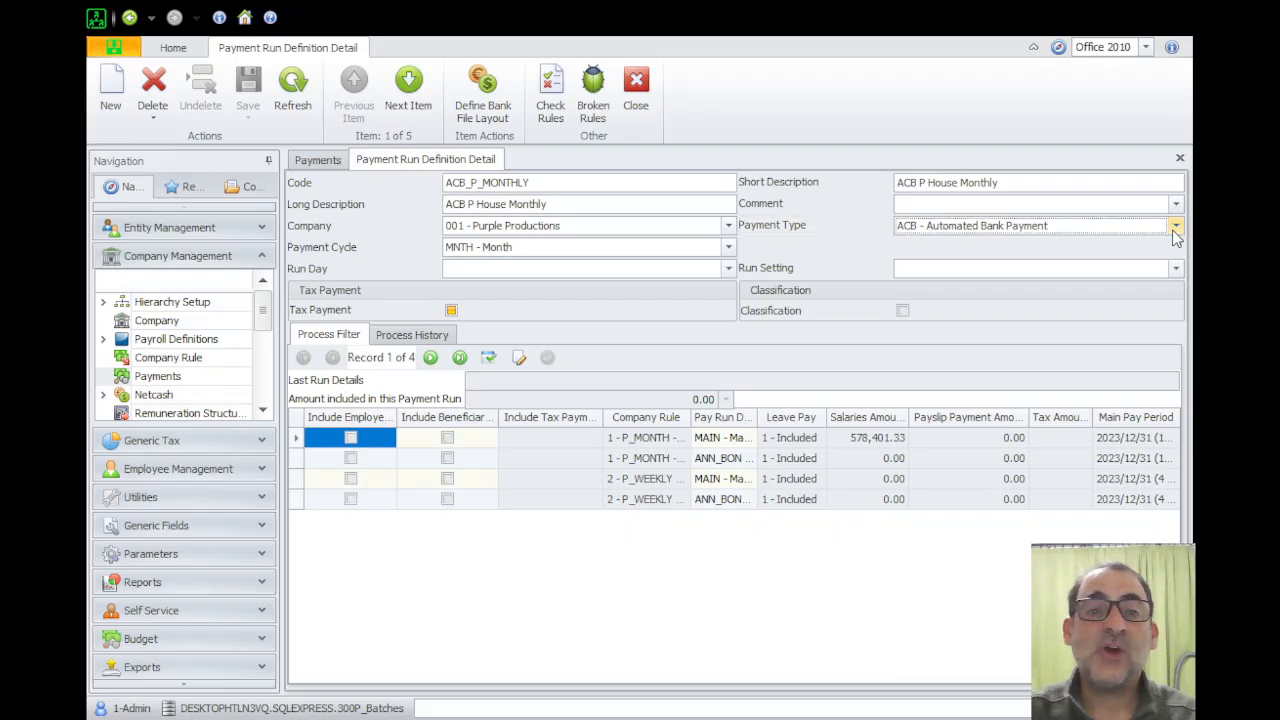
pyautogui.click(493, 93)
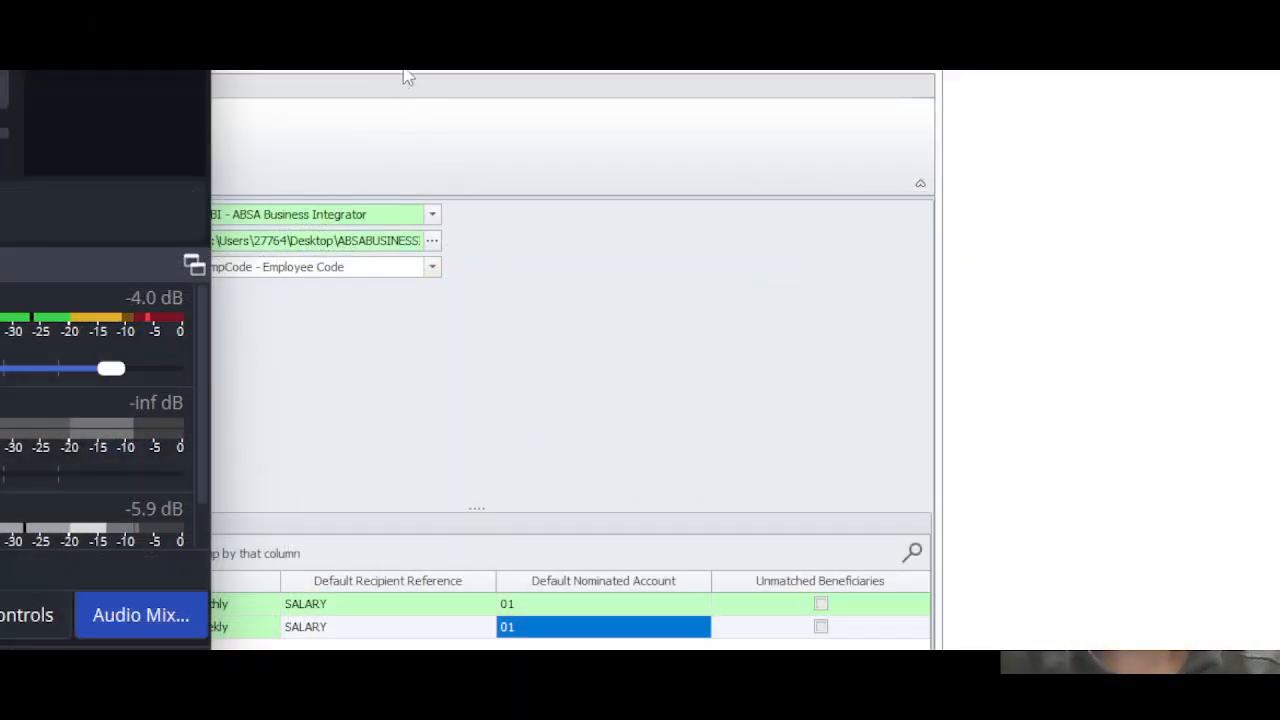
# Close the bank file header definition, reopen it from the payment run and move its window fully into view.
pyautogui.click(408, 78)
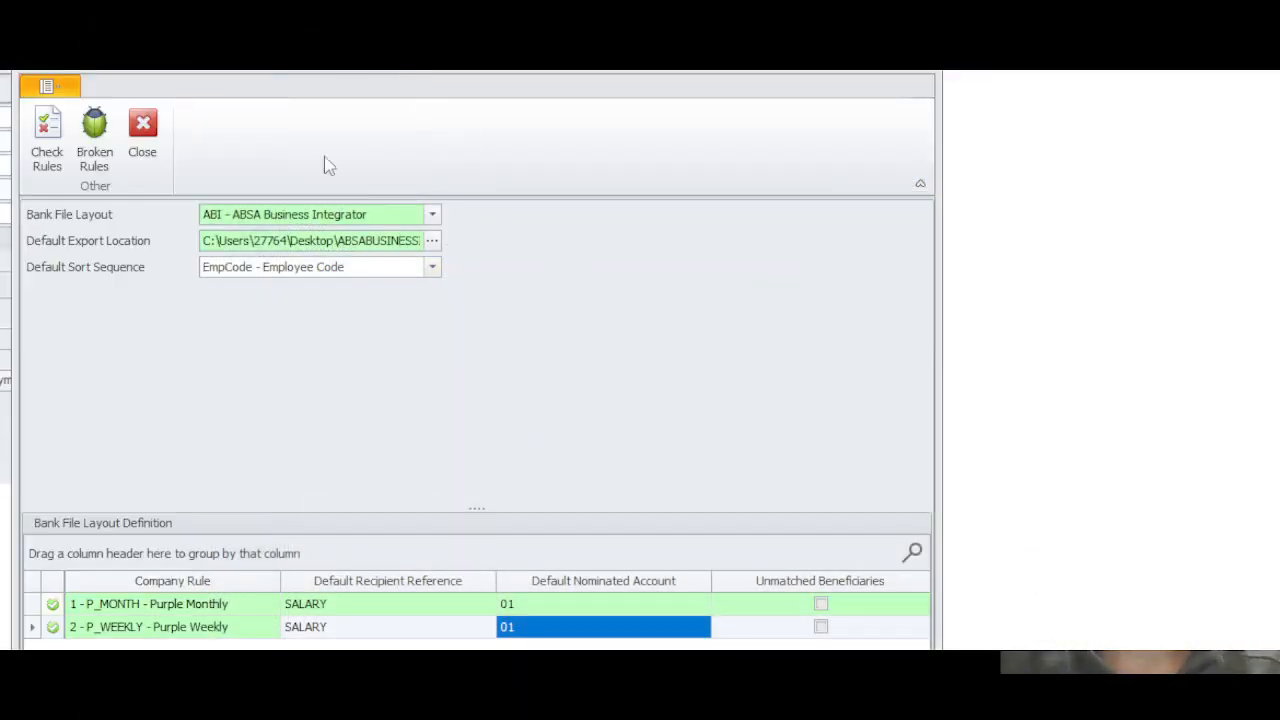
pyautogui.click(142, 130)
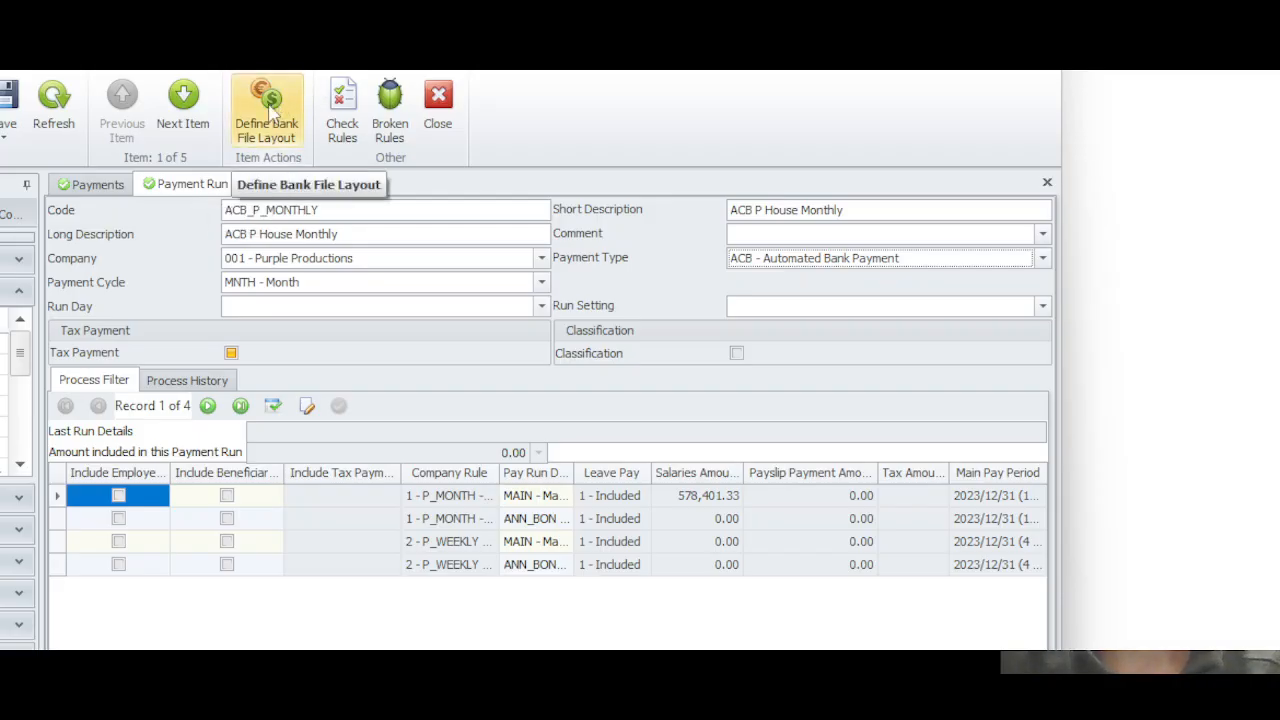
pyautogui.click(262, 115)
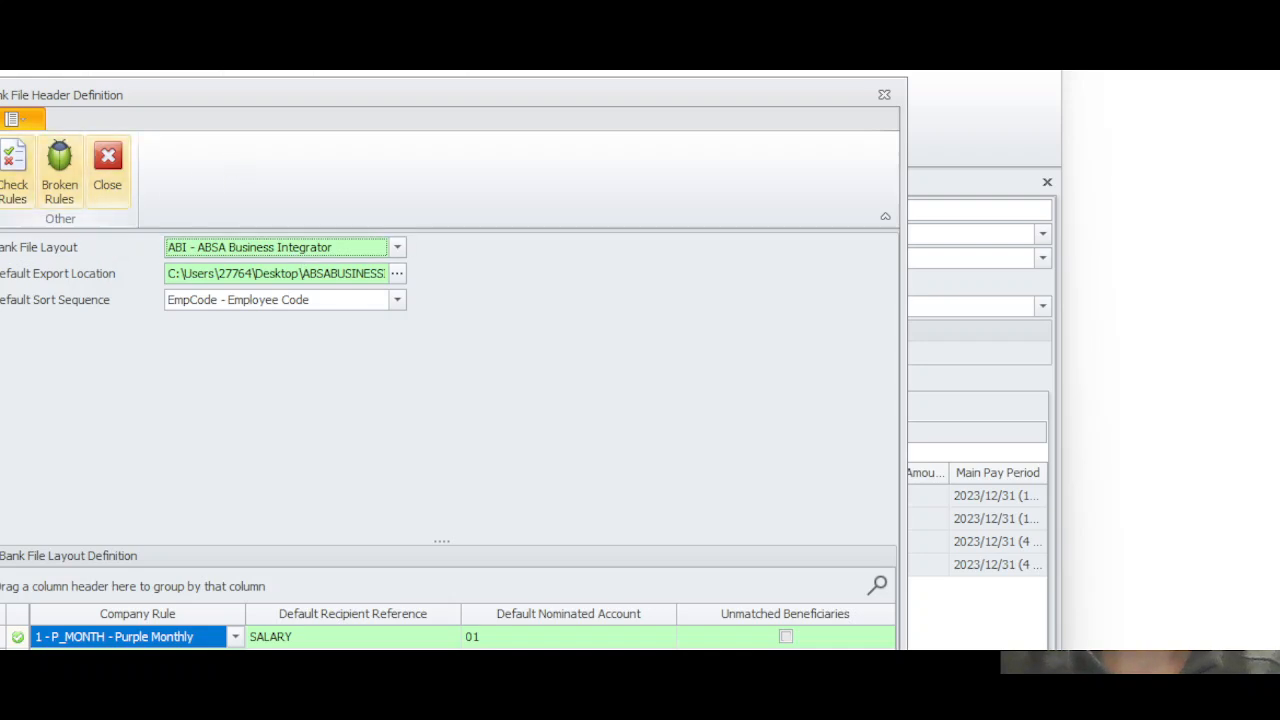
pyautogui.moveTo(229, 96); pyautogui.dragTo(365, 127)
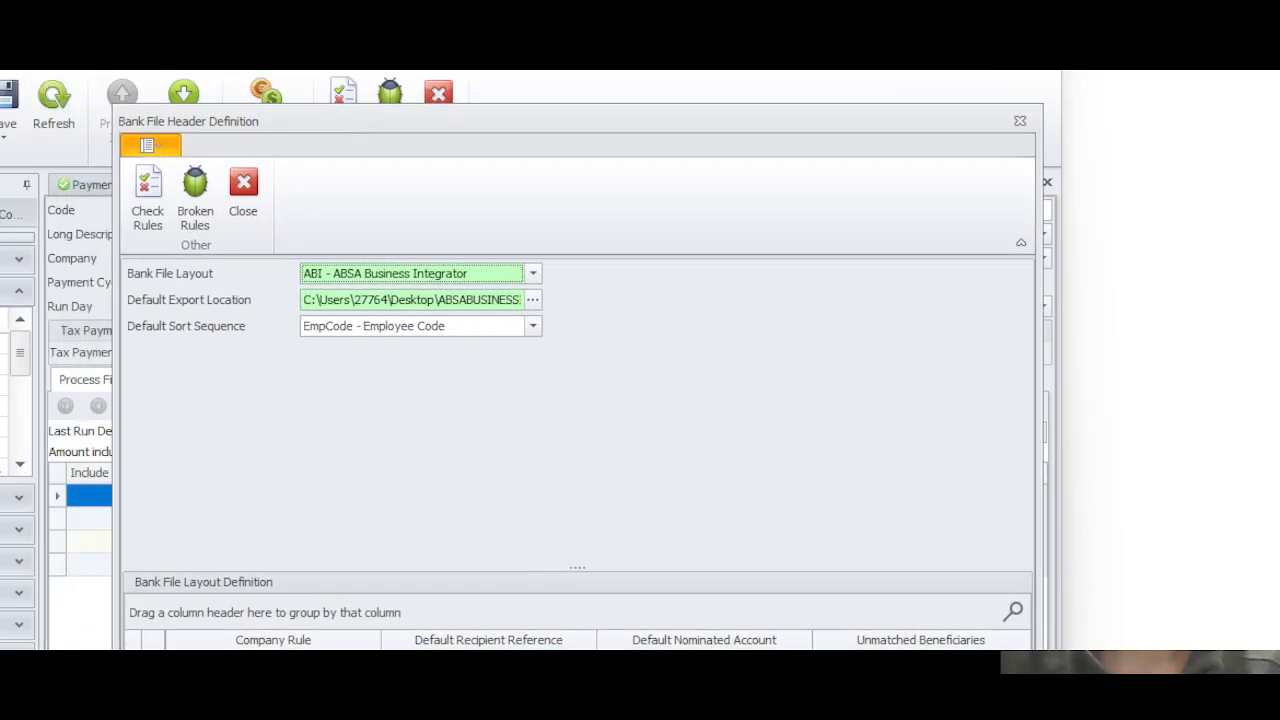
pyautogui.hotkey('alt', 'Tab')
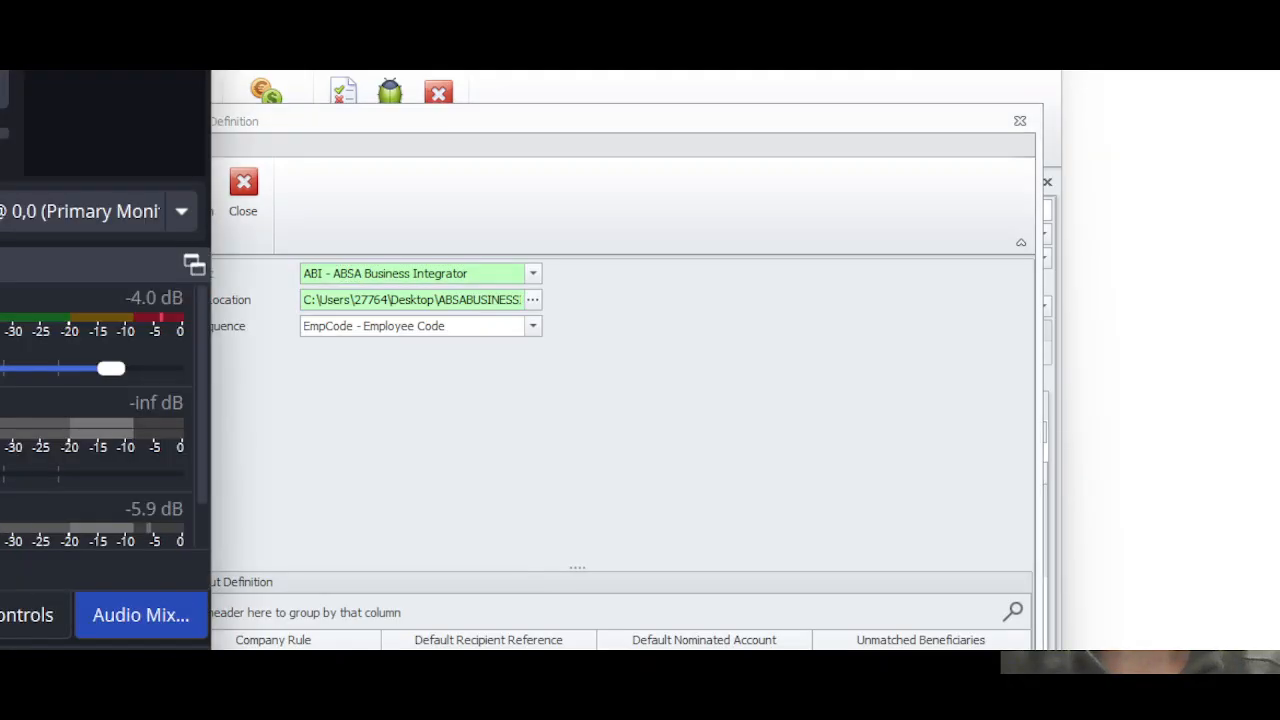
pyautogui.click(493, 130)
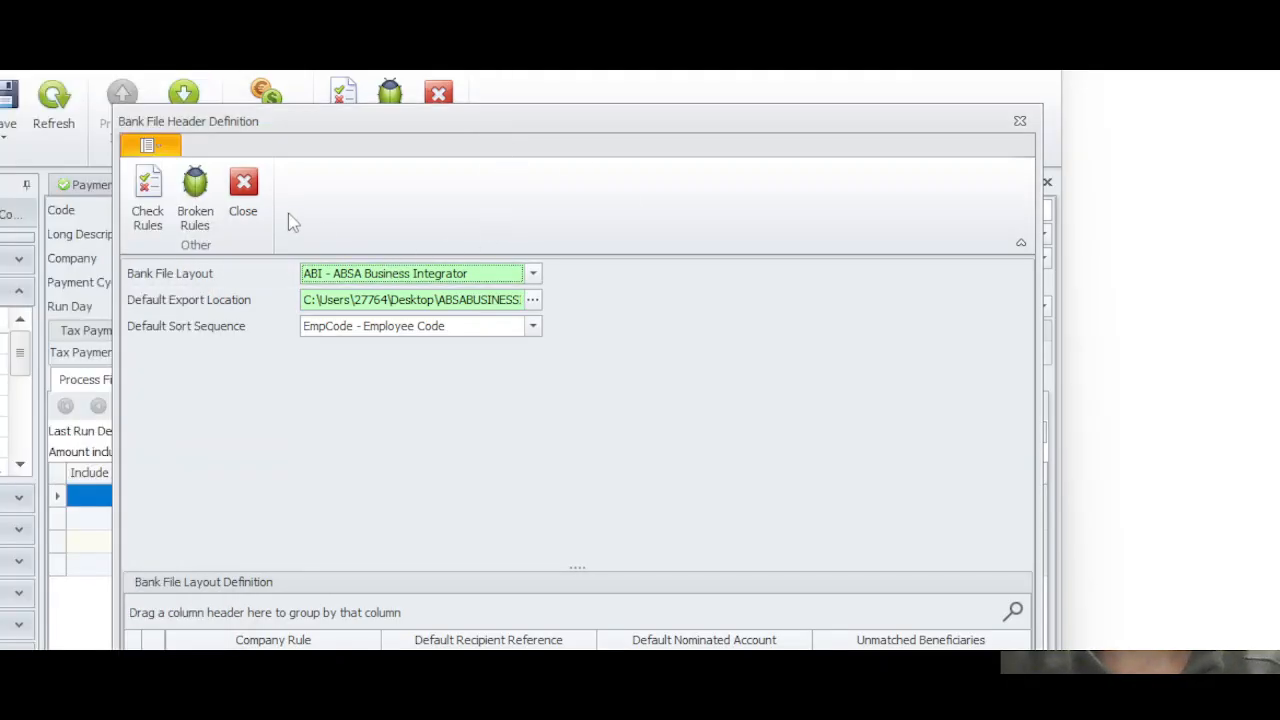
# Look through the available bank file layouts, keeping ABI - ABSA Business Integrator, and browse the folders for the default export location.
pyautogui.click(534, 274)
pyautogui.click(534, 274)
pyautogui.click(534, 274)
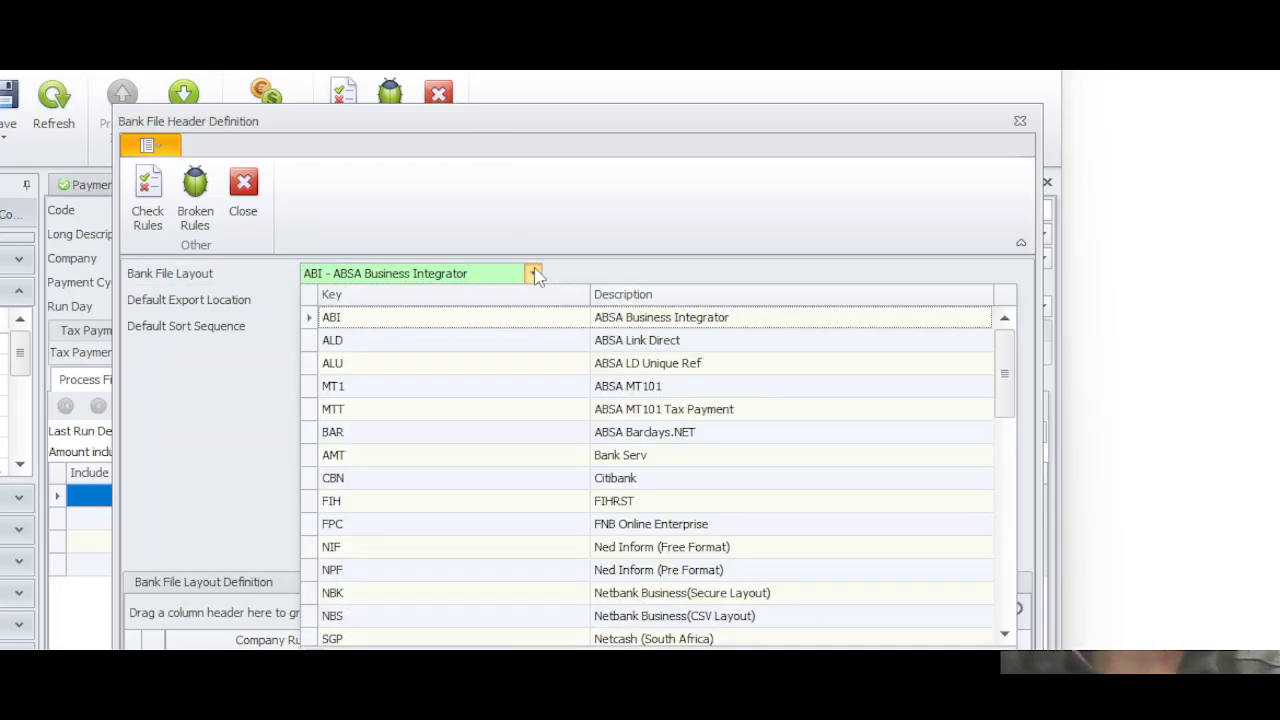
pyautogui.click(534, 274)
pyautogui.click(533, 300)
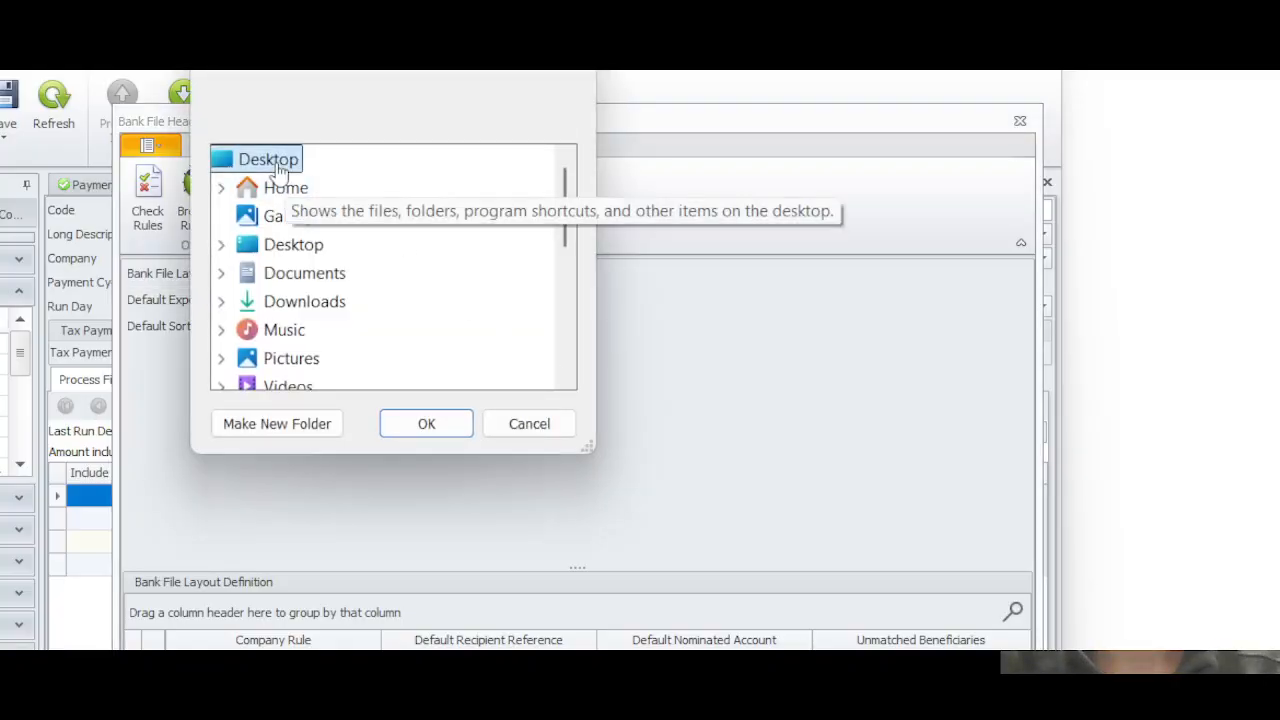
pyautogui.click(452, 432)
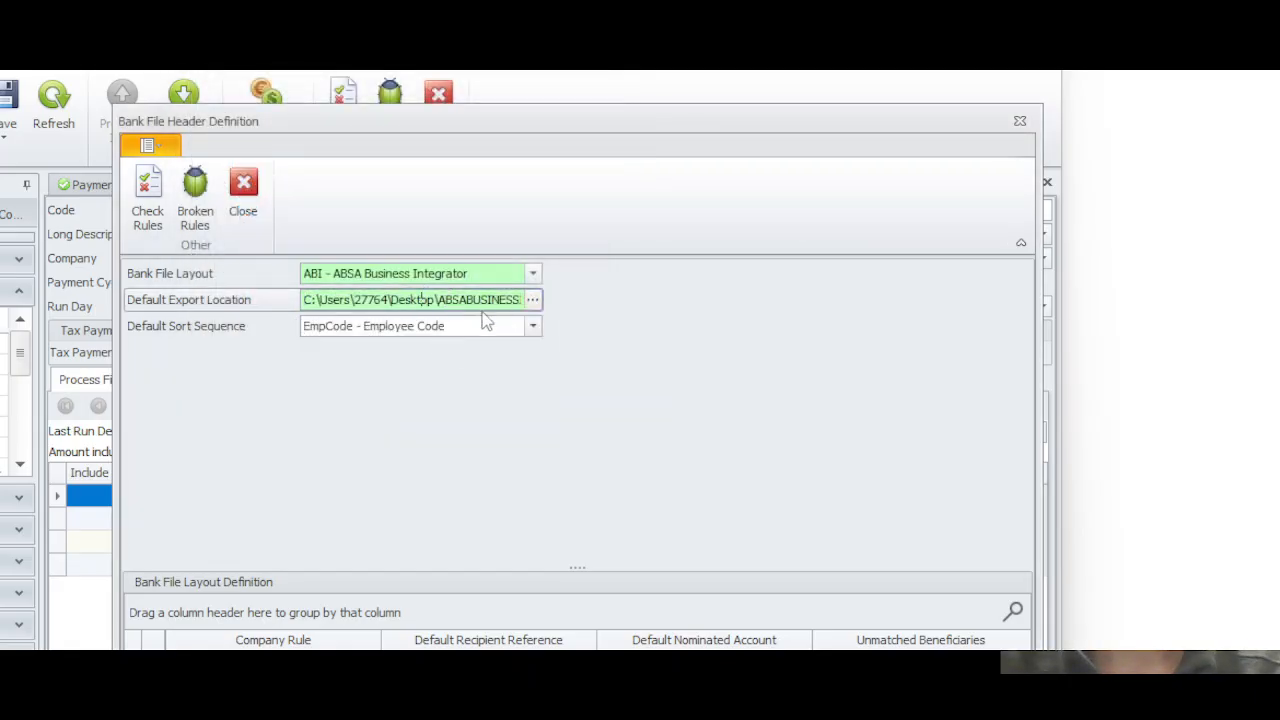
# Close the bank file header definition, save the ACB_P_MONTHLY payment run definition and close it along with the payments list.
pyautogui.click(243, 195)
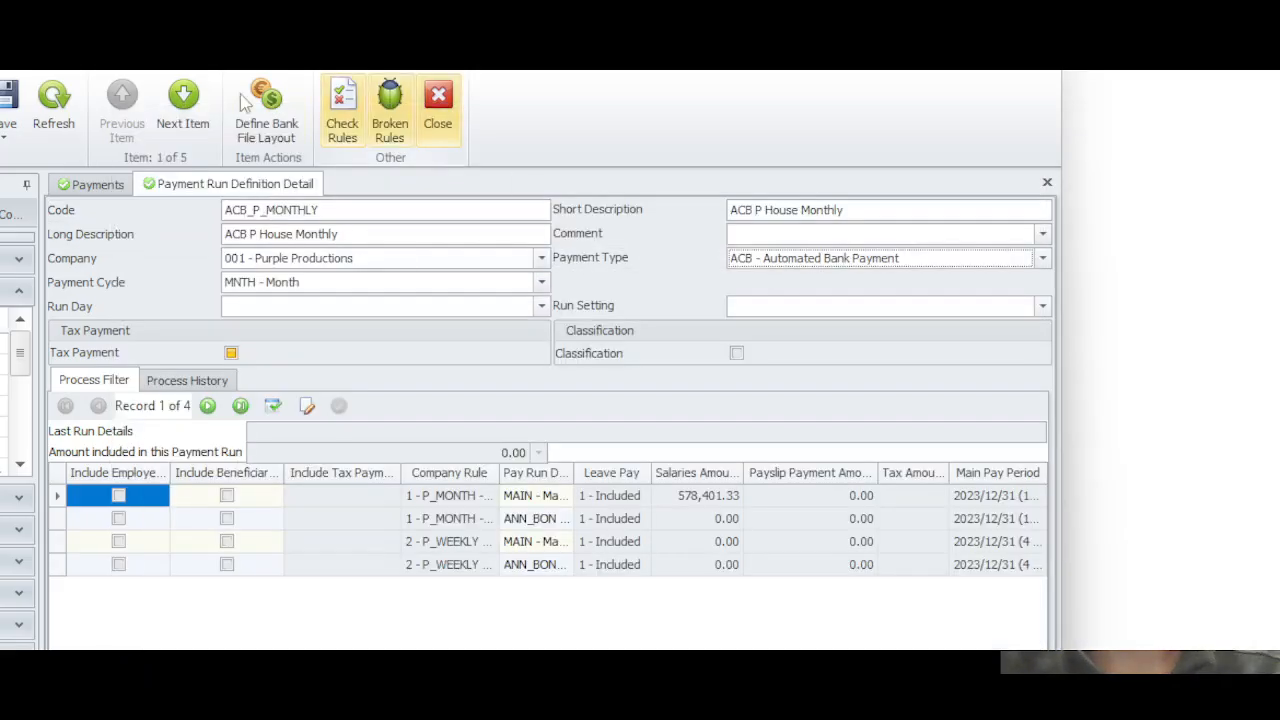
pyautogui.click(5, 100)
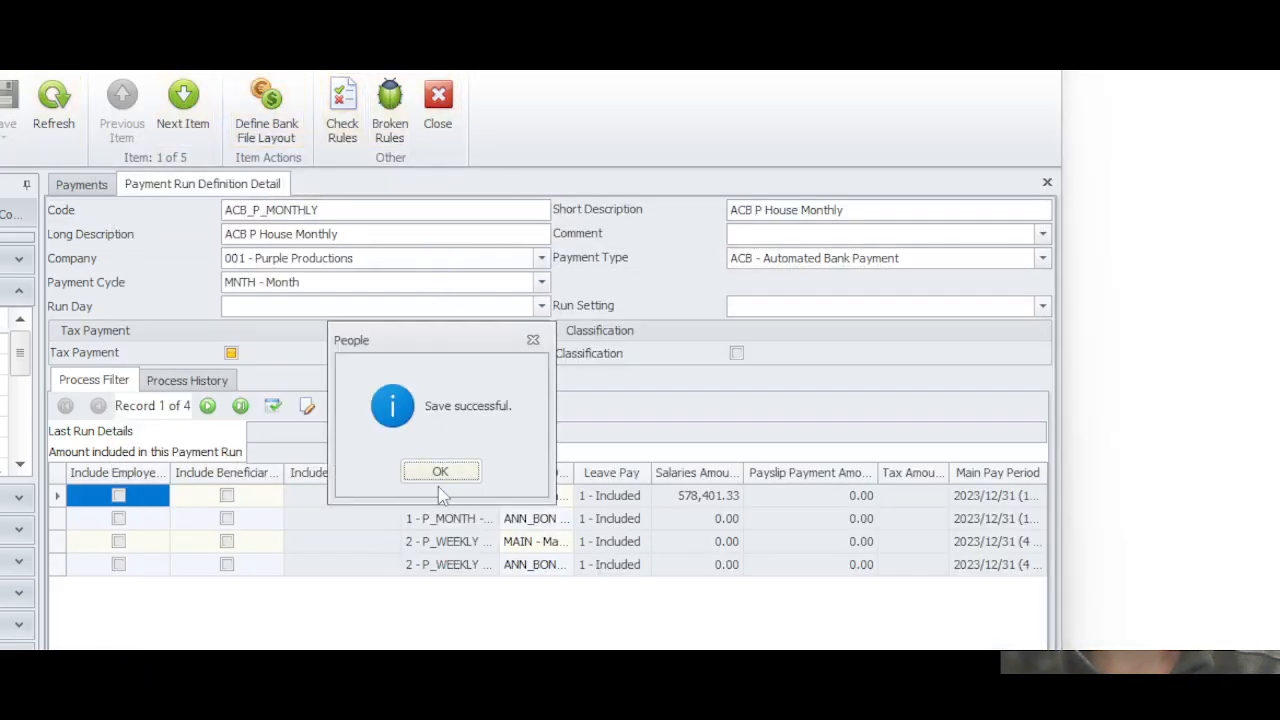
pyautogui.click(440, 473)
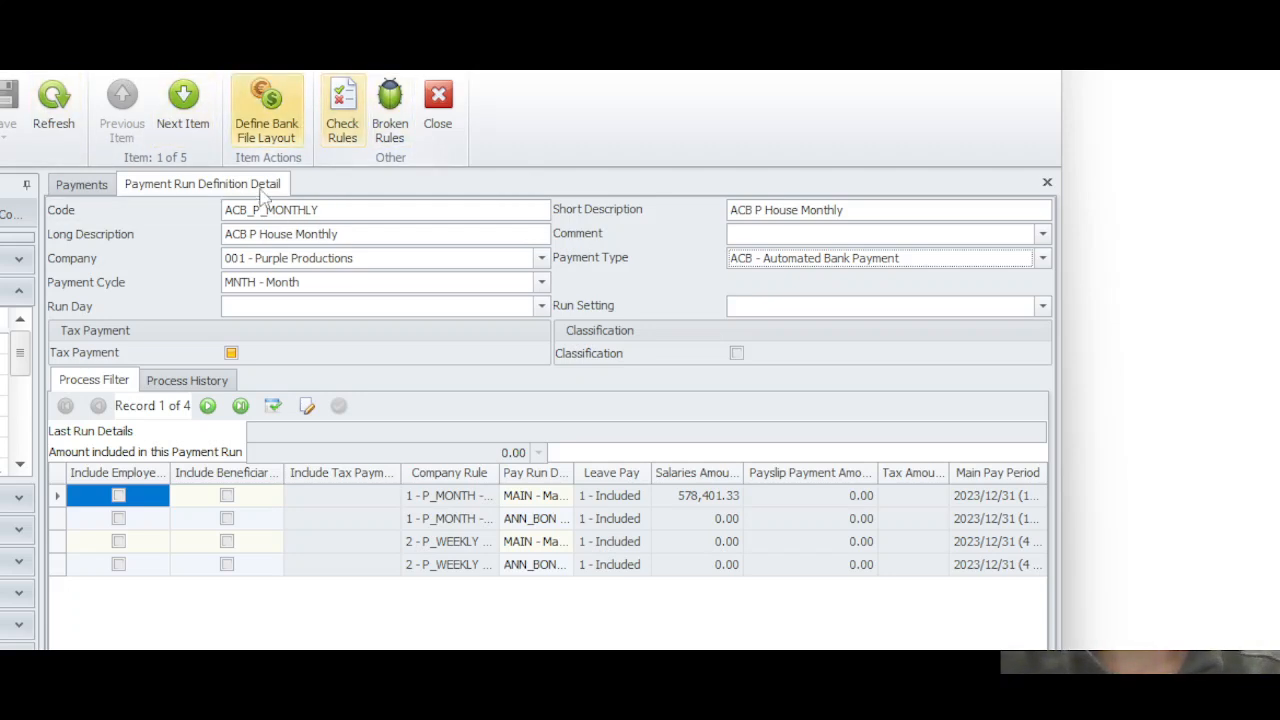
pyautogui.click(88, 183)
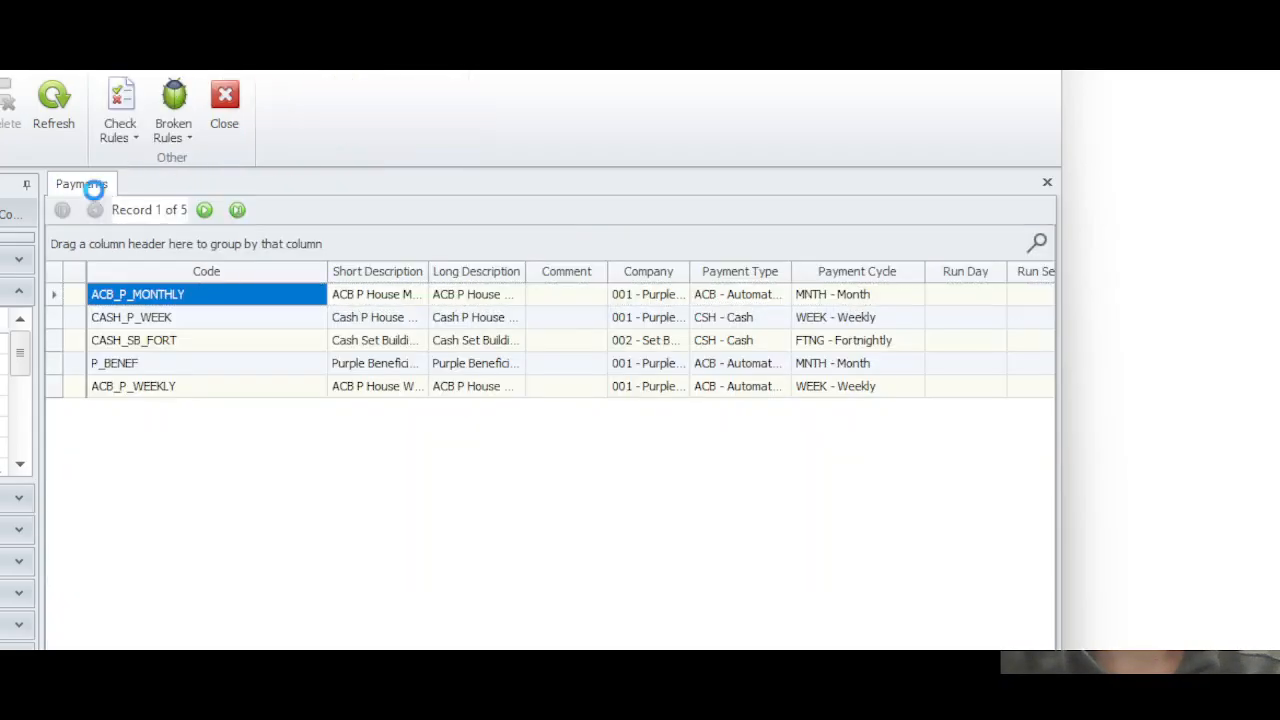
pyautogui.middleClick(95, 191)
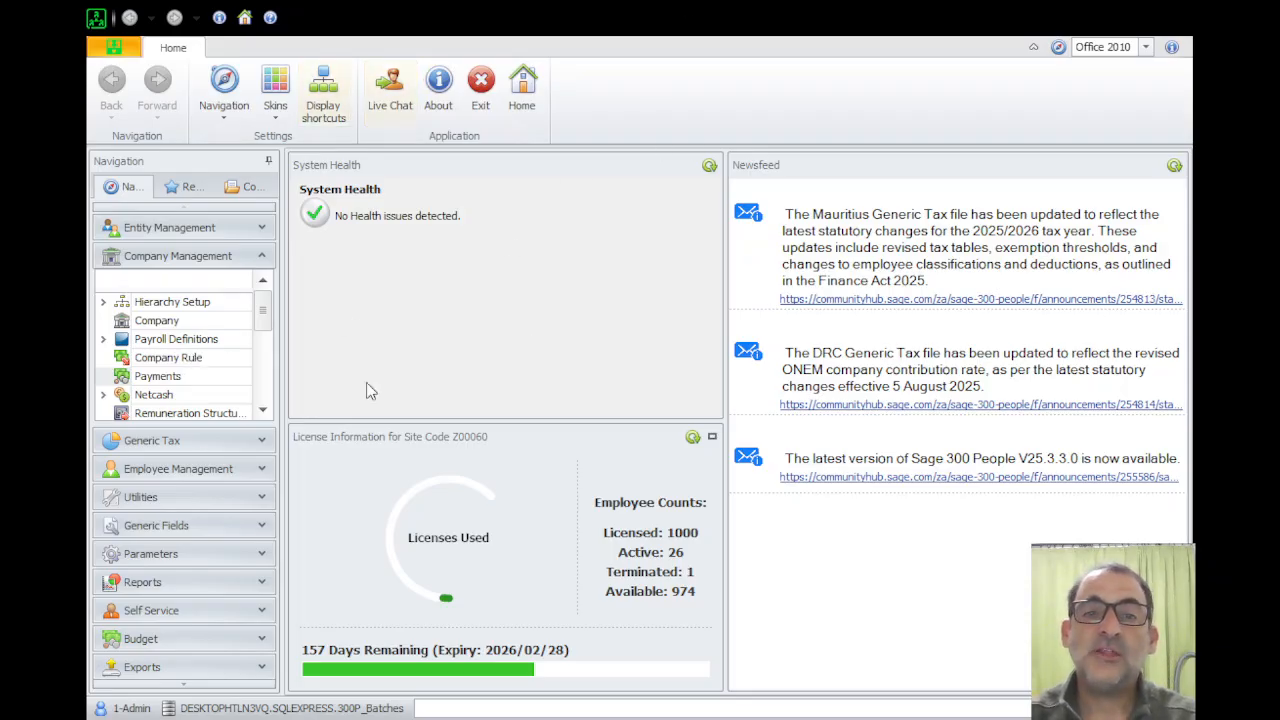
# Reopen the ACB_P_MONTHLY payment run definition and include employee payments for the P_MONTH company rule's MAIN pay run.
pyautogui.click(152, 378)
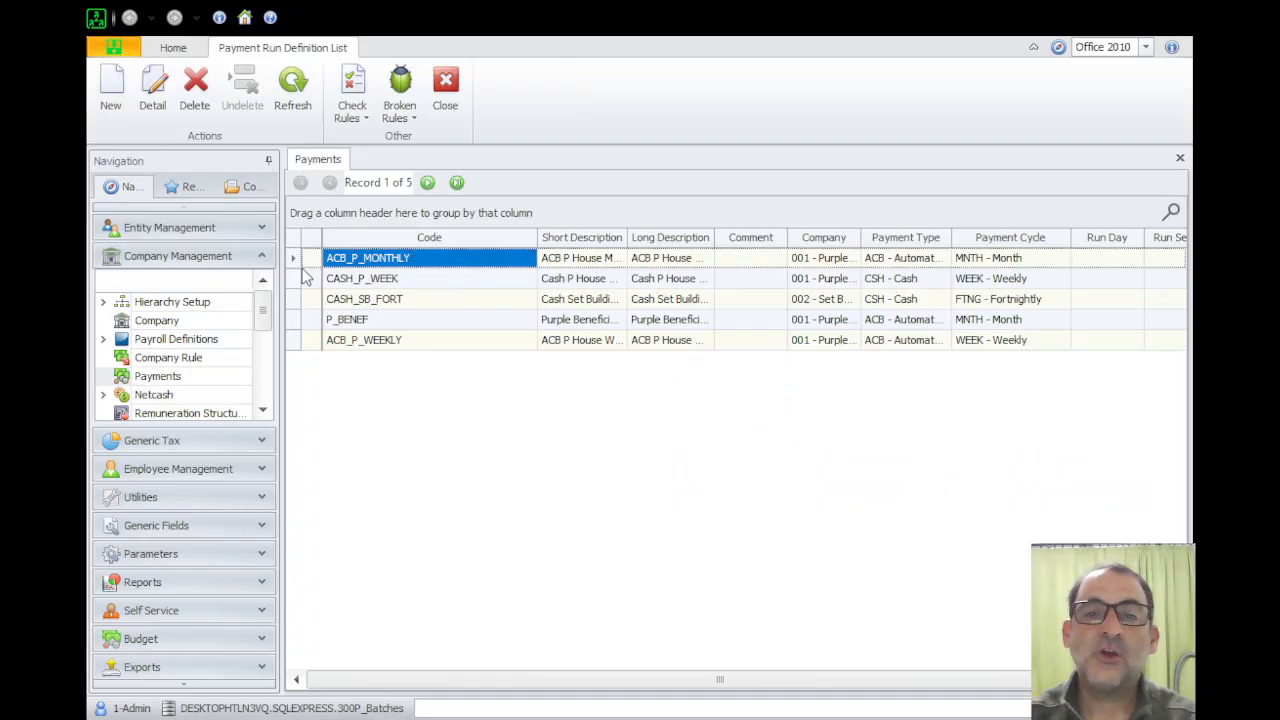
pyautogui.doubleClick(308, 264)
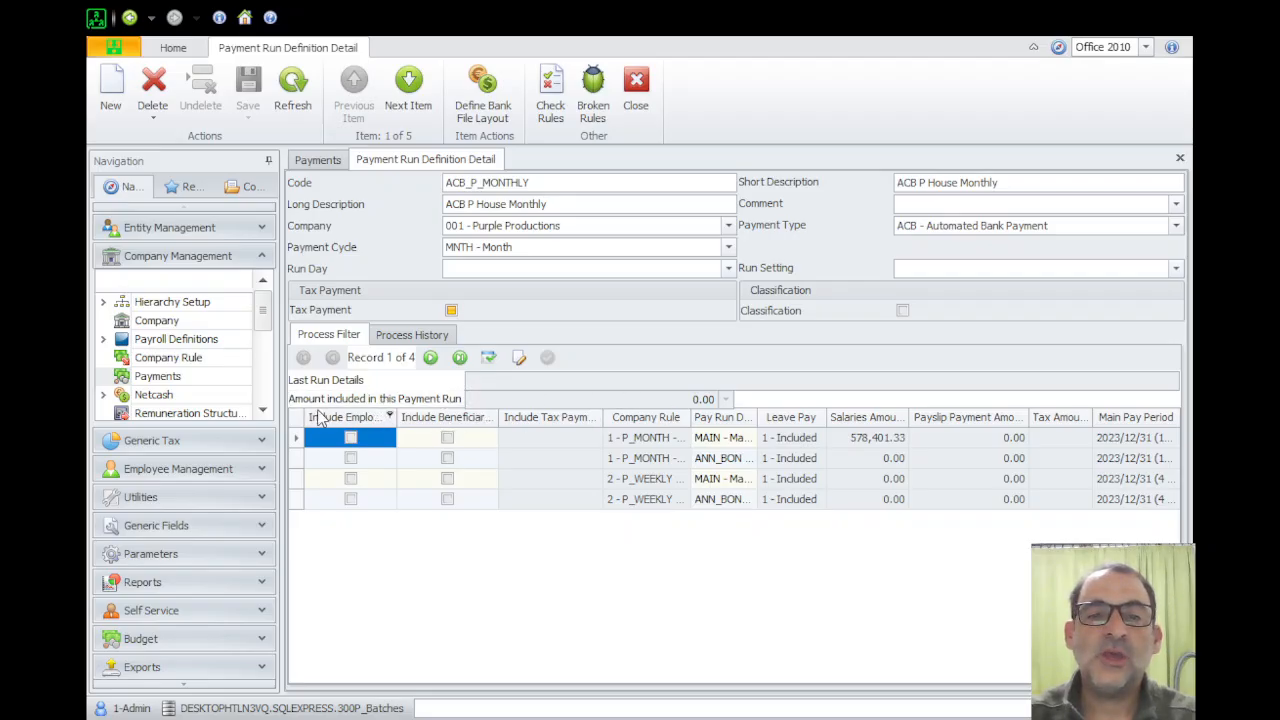
pyautogui.click(350, 437)
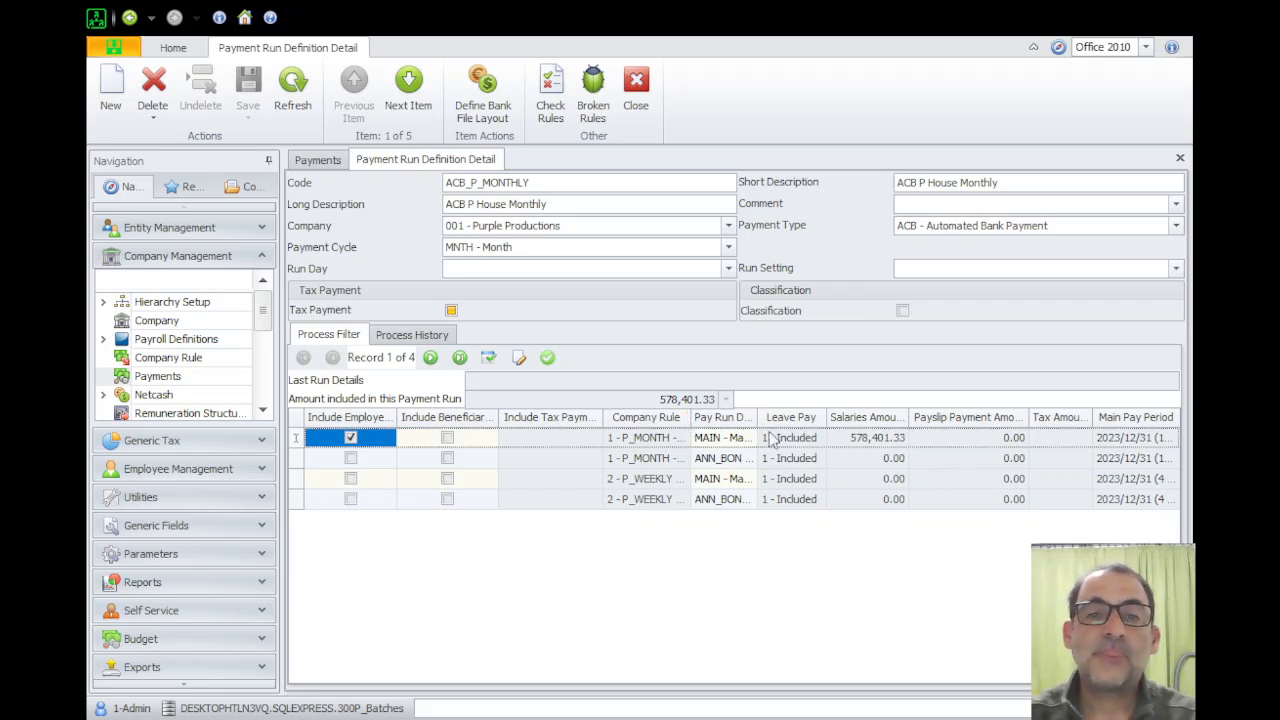
pyautogui.click(548, 360)
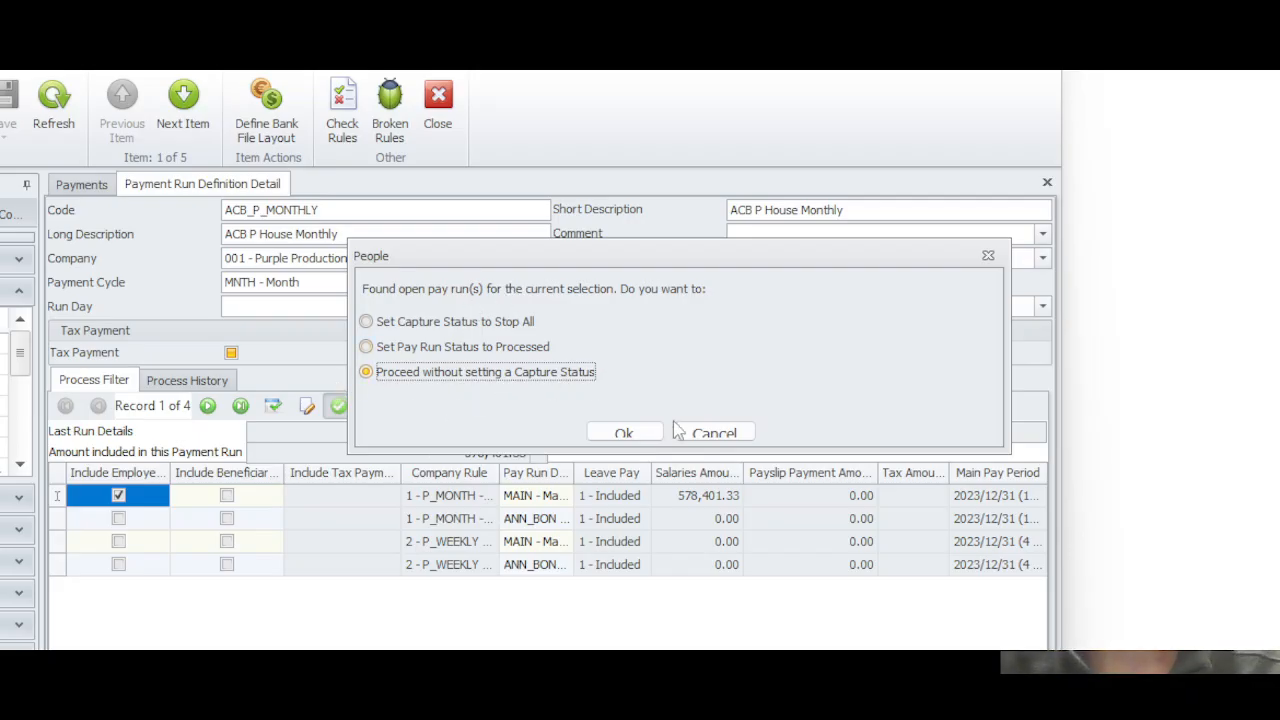
pyautogui.click(623, 434)
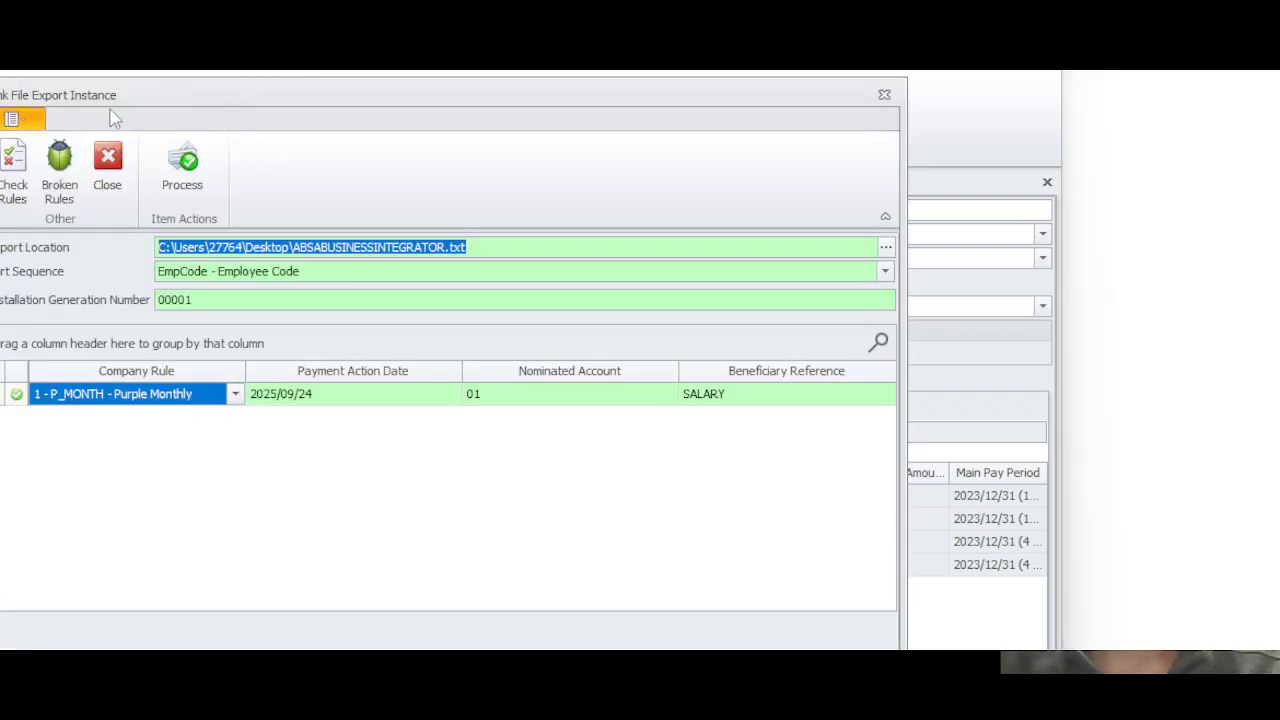
pyautogui.hotkey('alt', 'Tab')
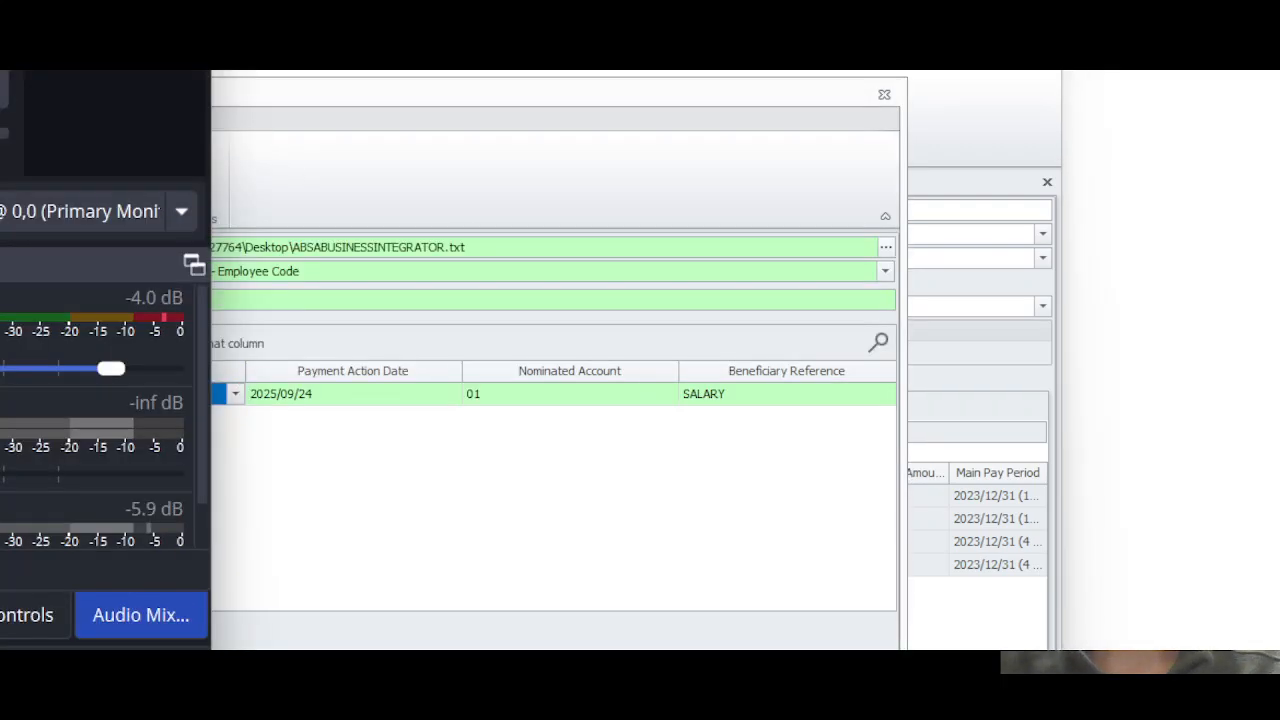
pyautogui.click(471, 108)
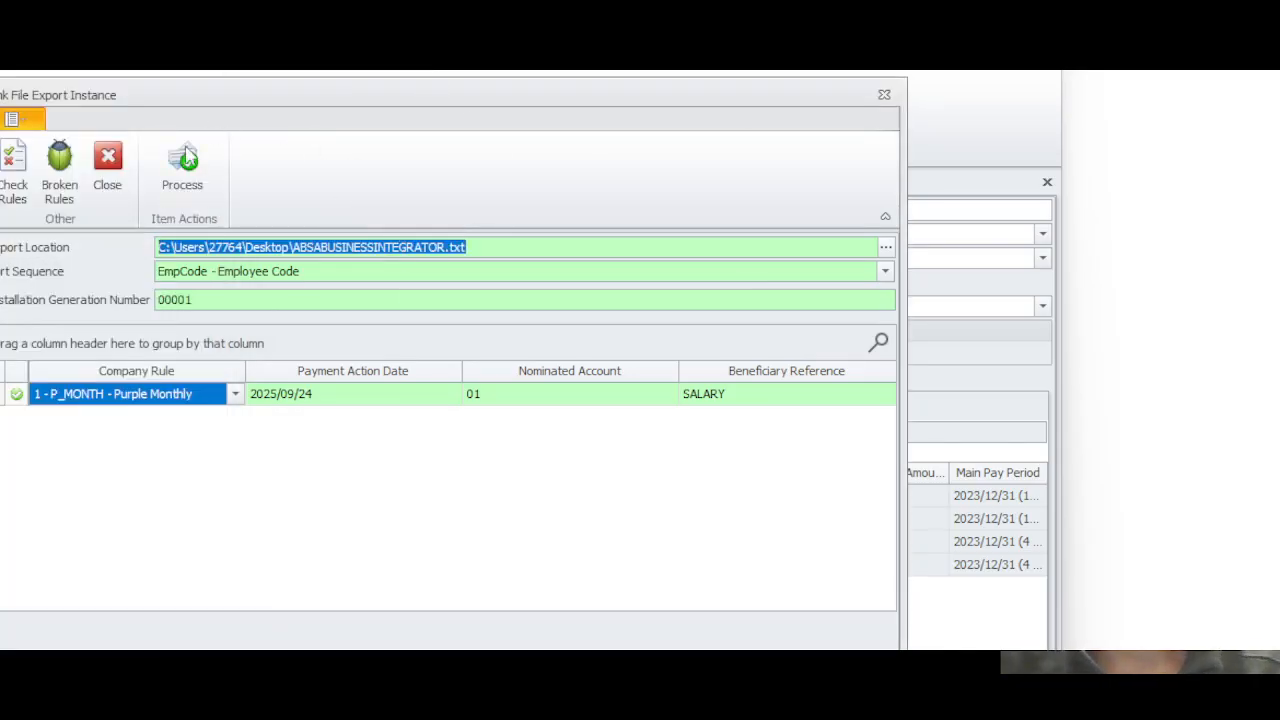
pyautogui.click(884, 94)
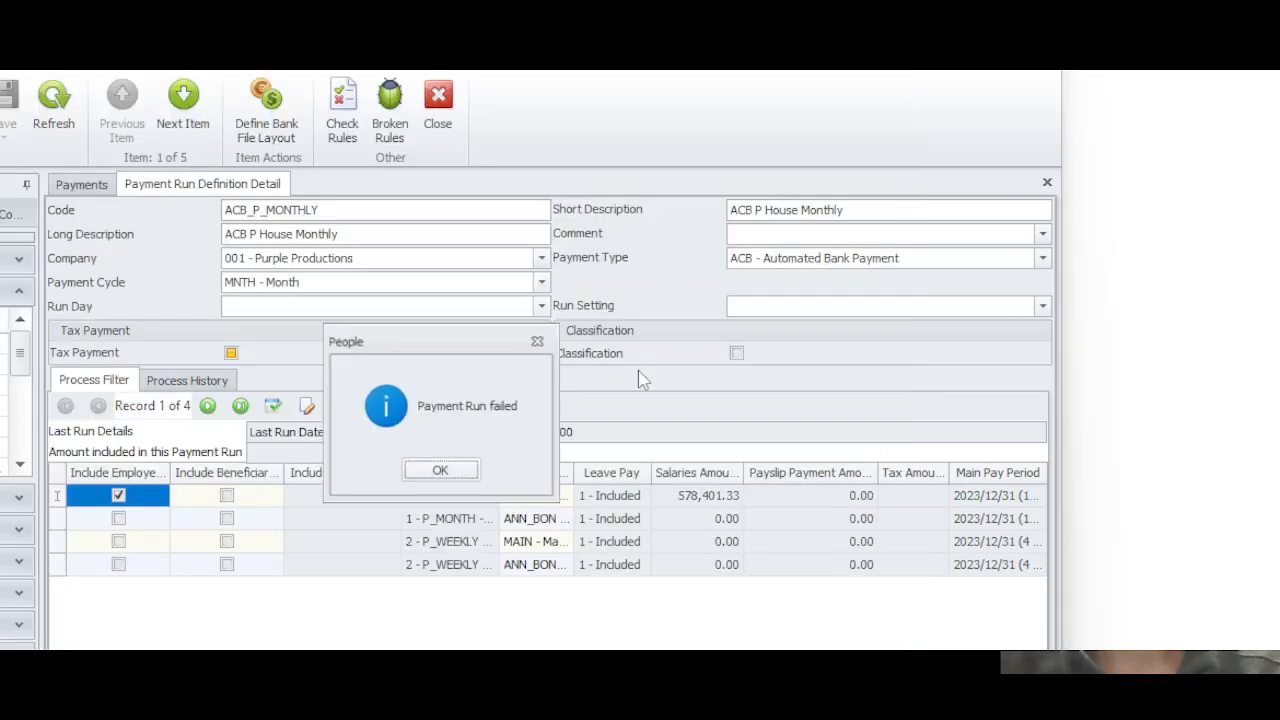
pyautogui.click(463, 477)
# Start the payment run for the included P_MONTH employees, proceeding without setting a capture status.
pyautogui.click(120, 496)
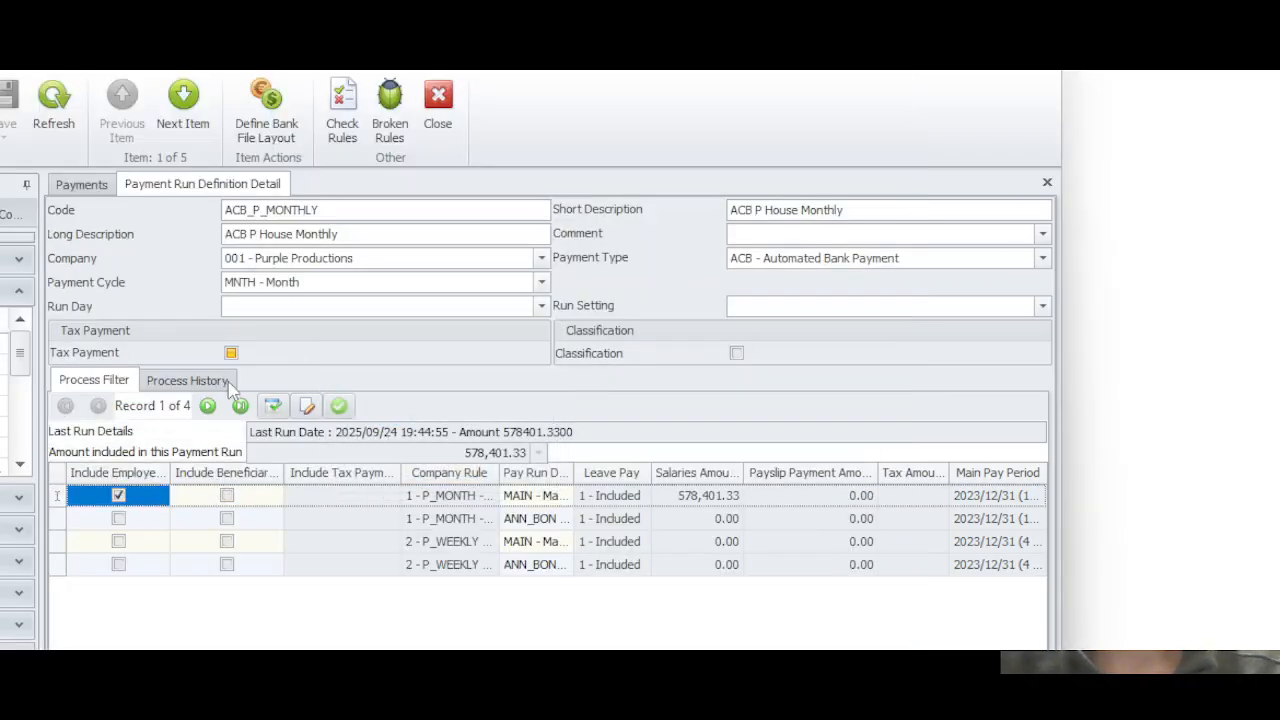
pyautogui.click(340, 405)
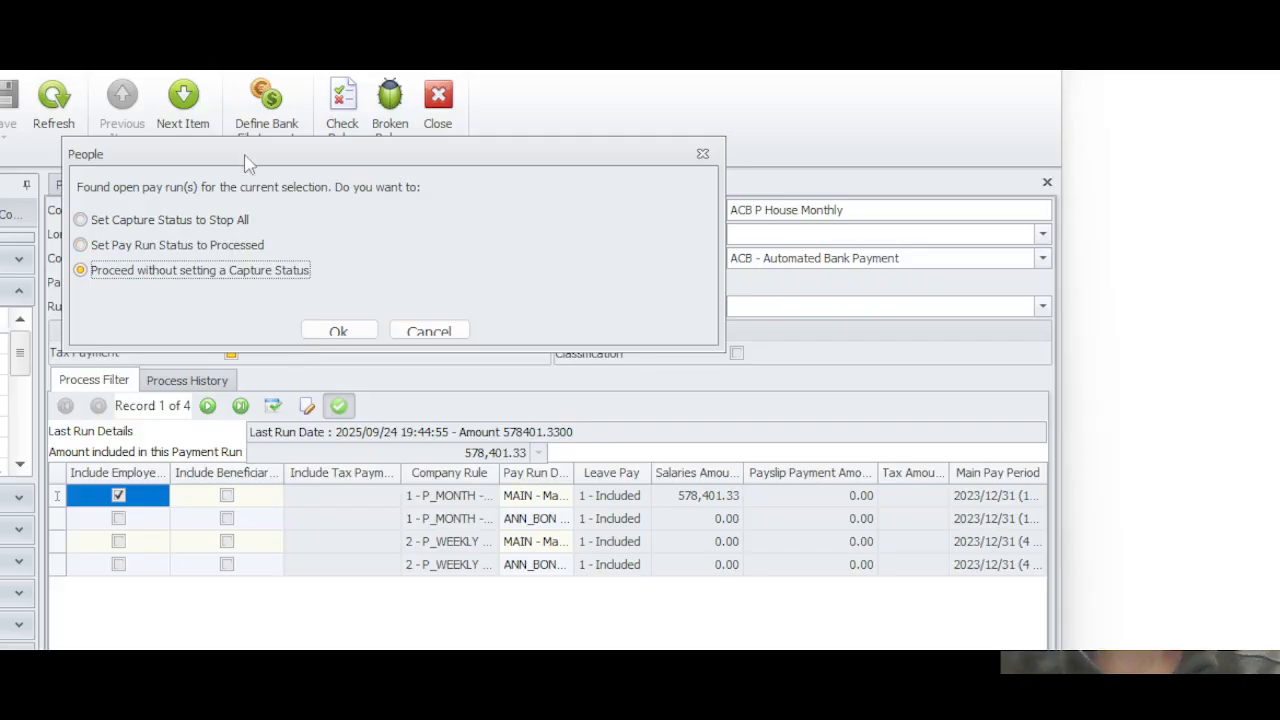
pyautogui.moveTo(250, 157); pyautogui.dragTo(366, 205)
pyautogui.click(452, 373)
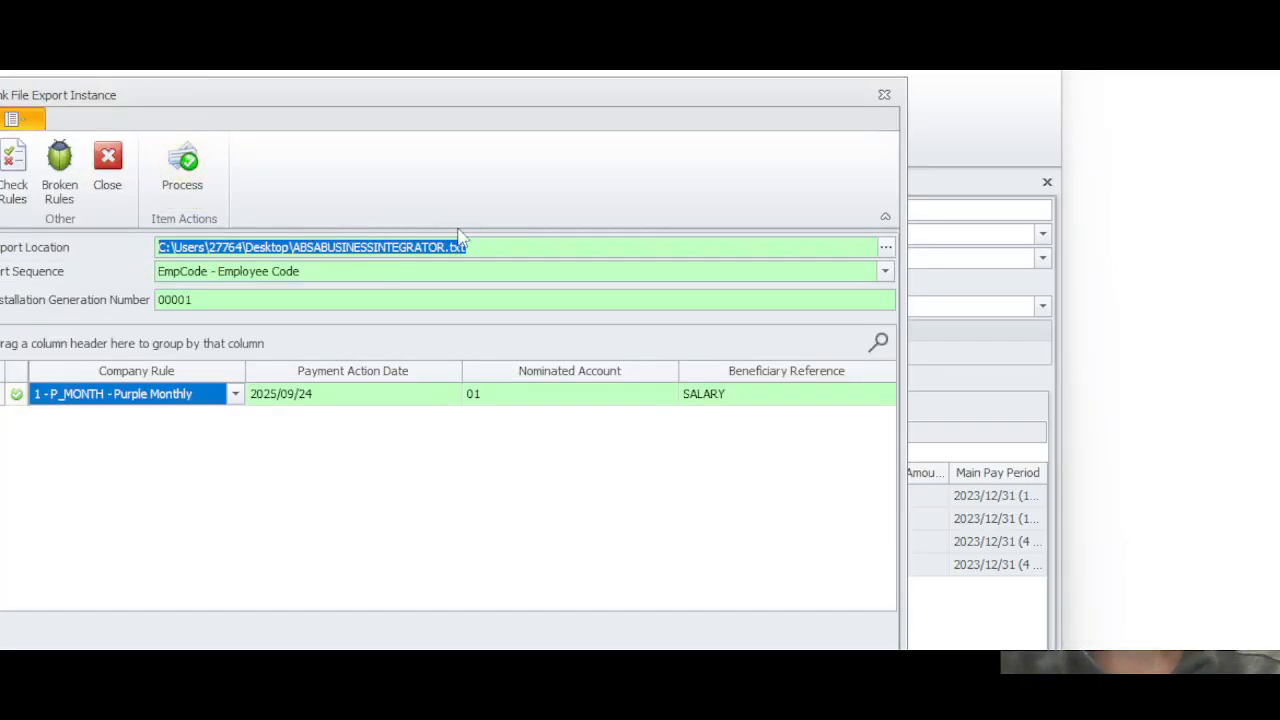
# Process the bank file export to ABSABUSINESSINTEGRATOR.txt on the Desktop and bring the export folder's window into view.
pyautogui.click(509, 246)
pyautogui.moveTo(468, 248); pyautogui.dragTo(27, 281)
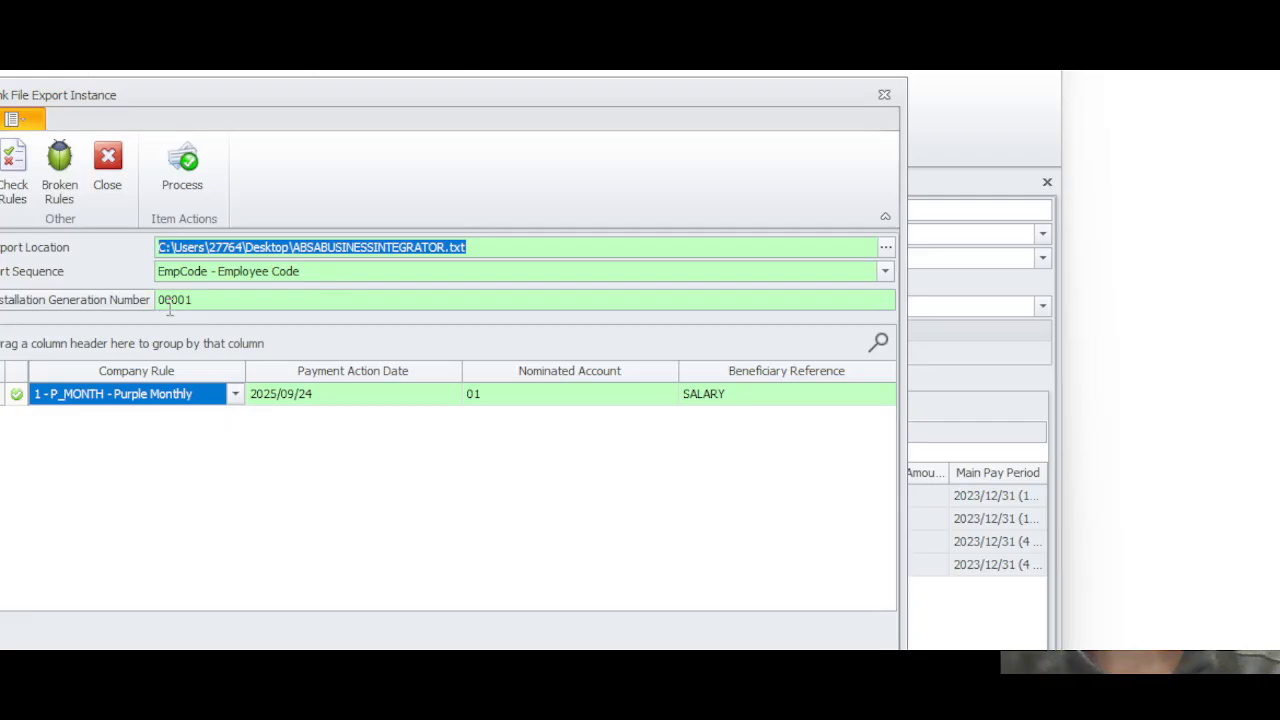
pyautogui.click(182, 172)
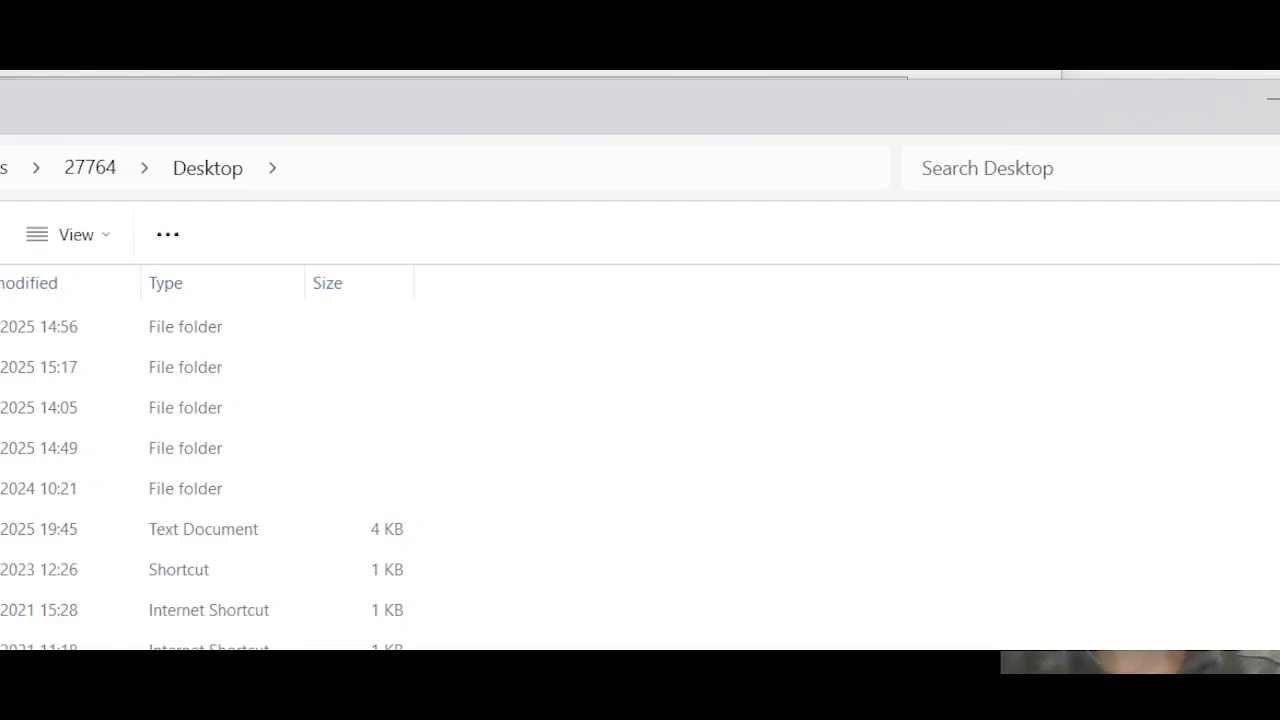
pyautogui.moveTo(0, 180); pyautogui.dragTo(0, 185)
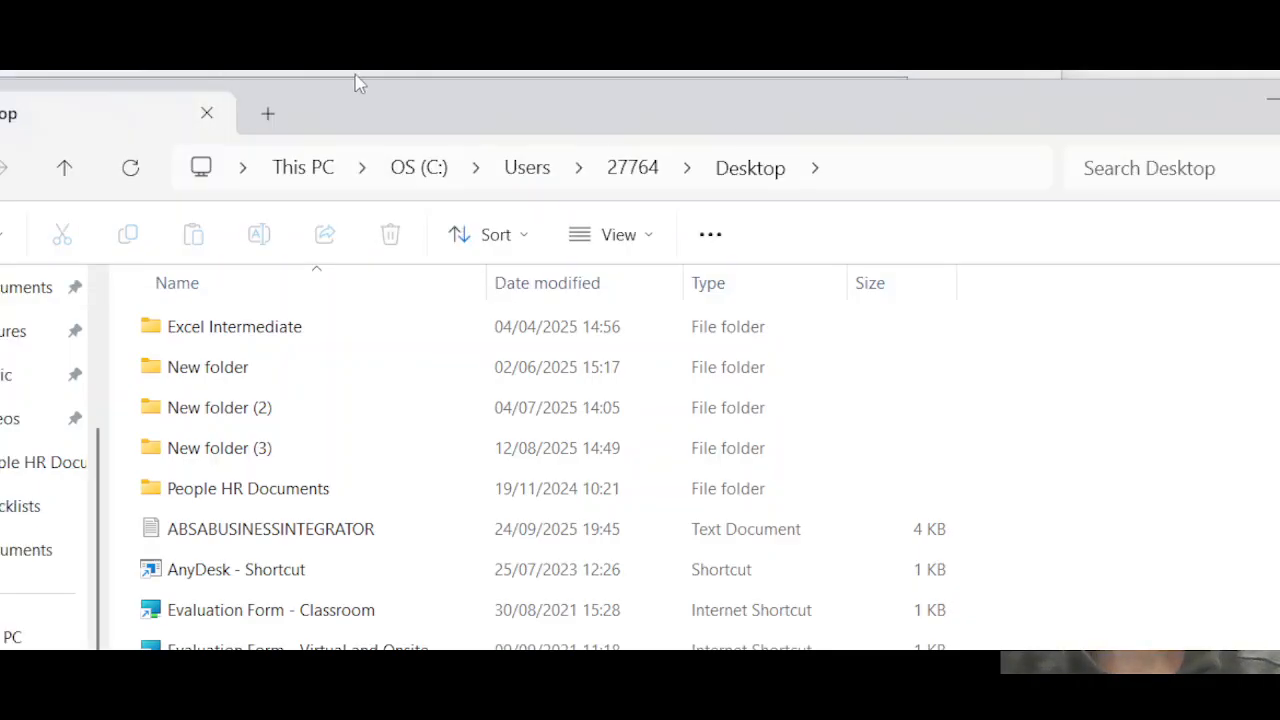
pyautogui.moveTo(391, 104); pyautogui.dragTo(388, 44)
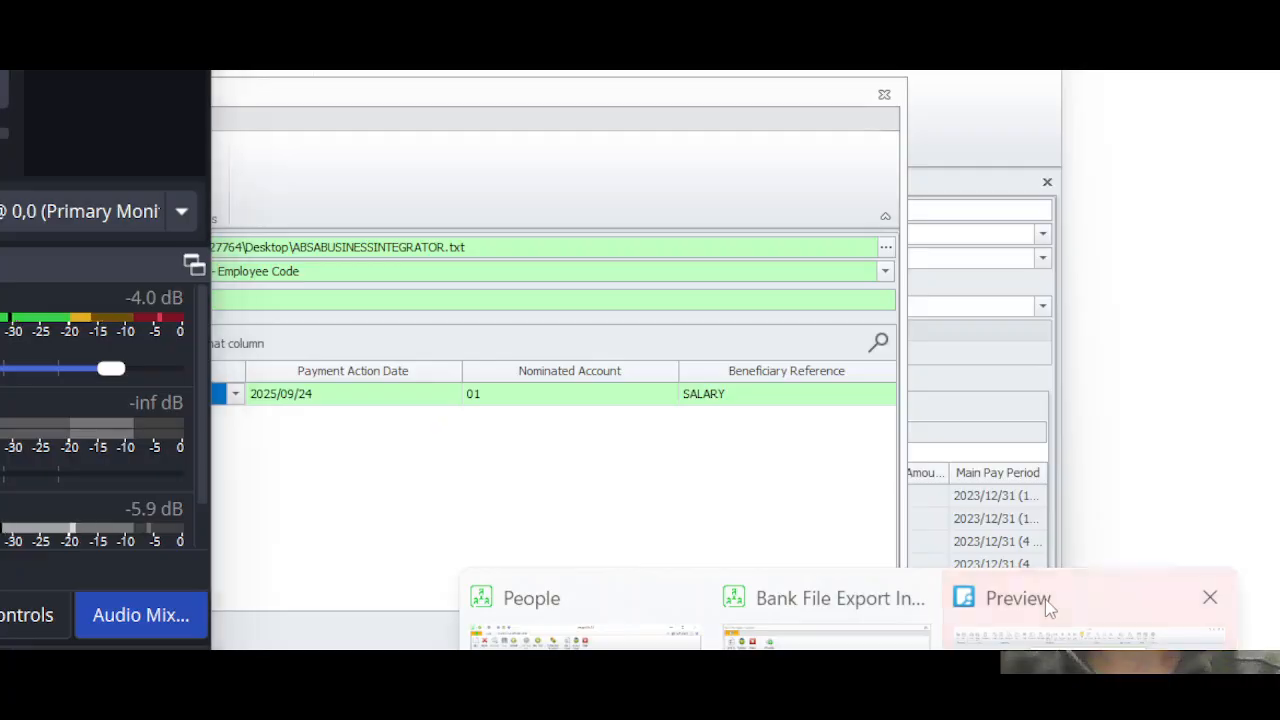
# Bring up the Payment General report preview, enlarge its window and examine the employees' bank details and payment amounts.
pyautogui.click(1046, 606)
pyautogui.click(1230, 2)
pyautogui.moveTo(300, 2); pyautogui.dragTo(437, 37)
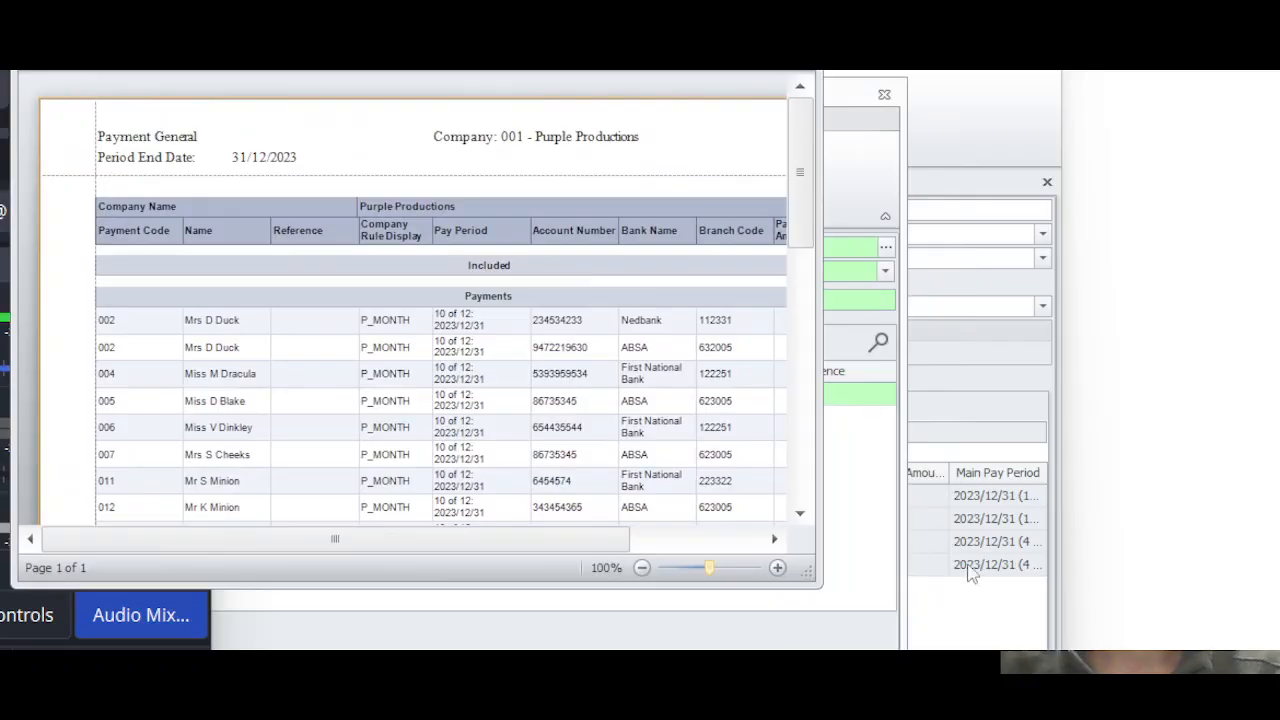
pyautogui.moveTo(808, 577); pyautogui.dragTo(1022, 652)
pyautogui.moveTo(993, 290); pyautogui.dragTo(1000, 255)
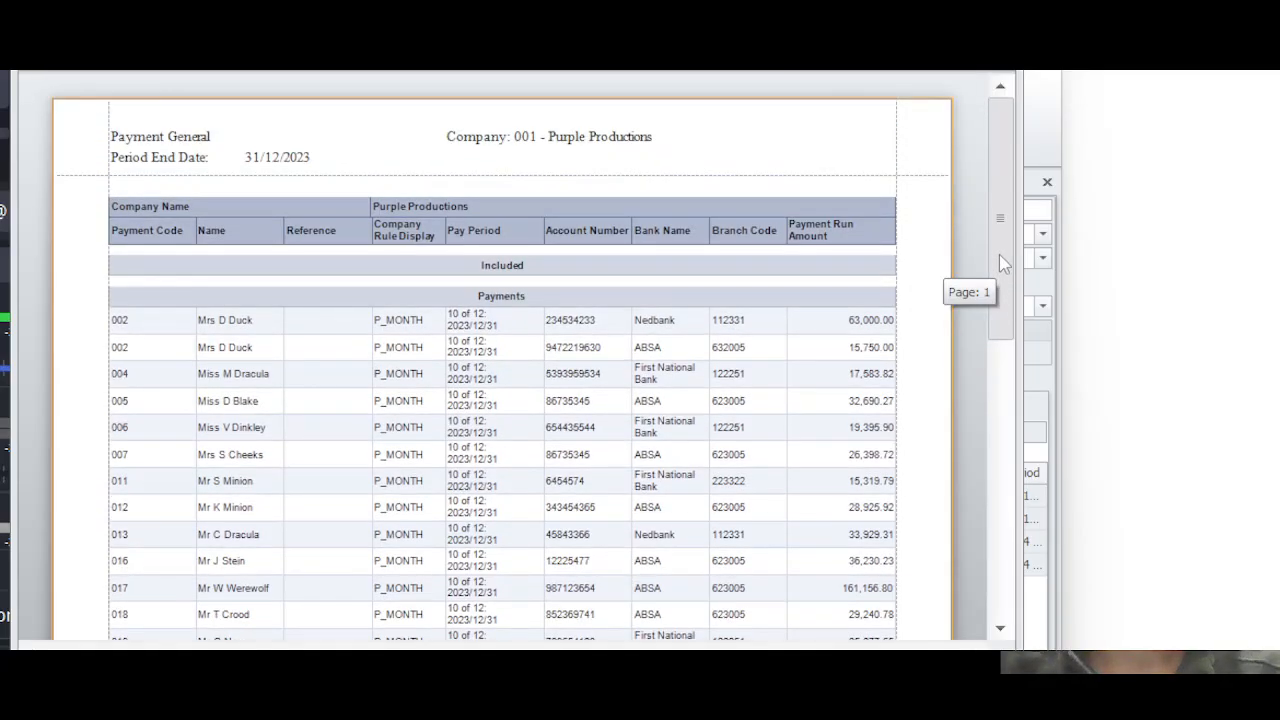
pyautogui.click(890, 66)
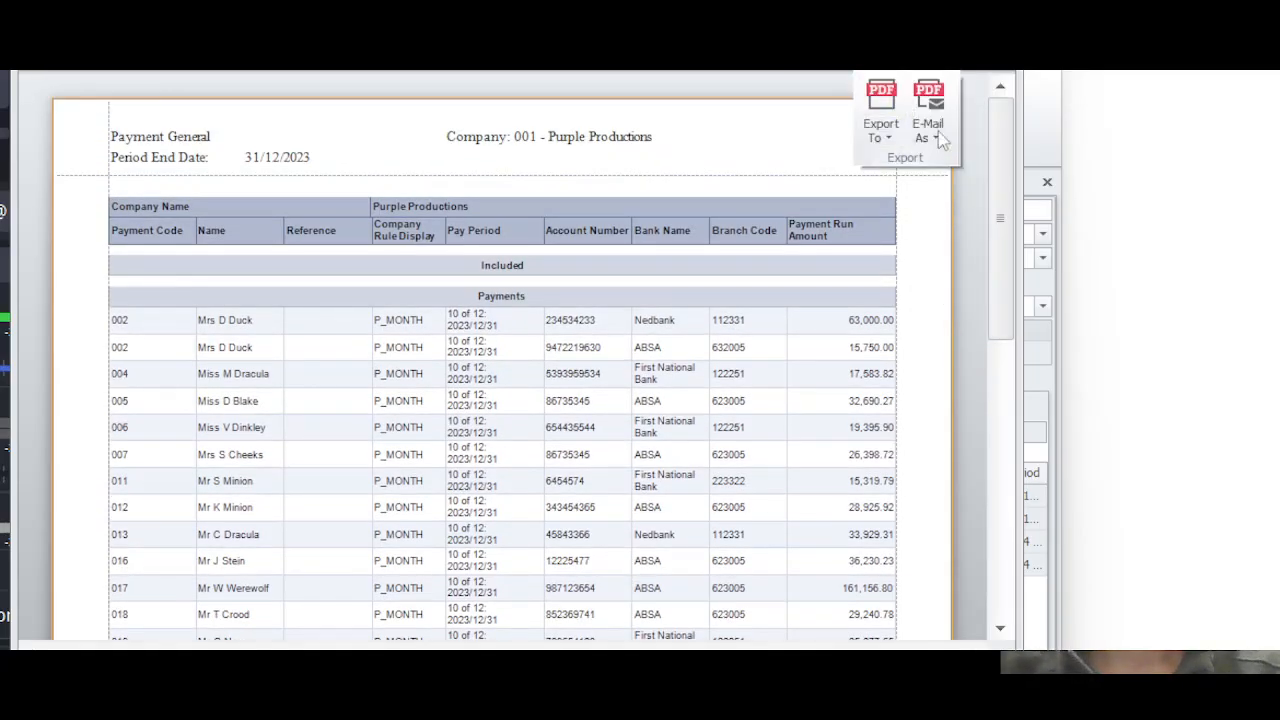
pyautogui.click(1000, 228)
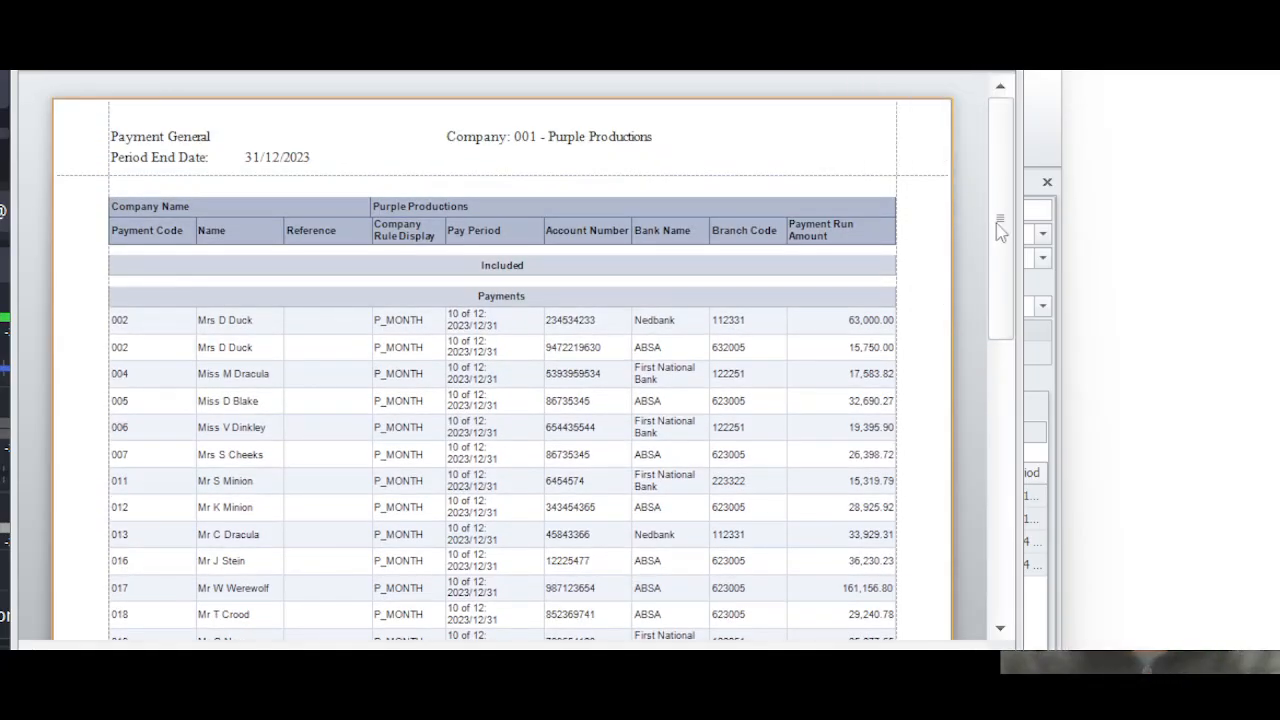